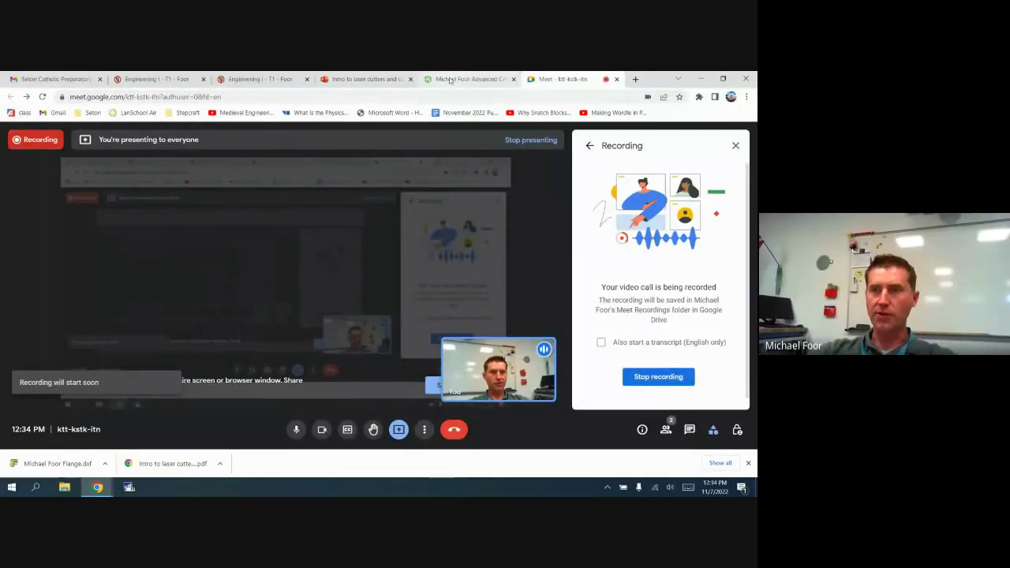
Bring up the Onshape flange model, then show the PowerPoint 'Part dimensions' slide
click(450, 80)
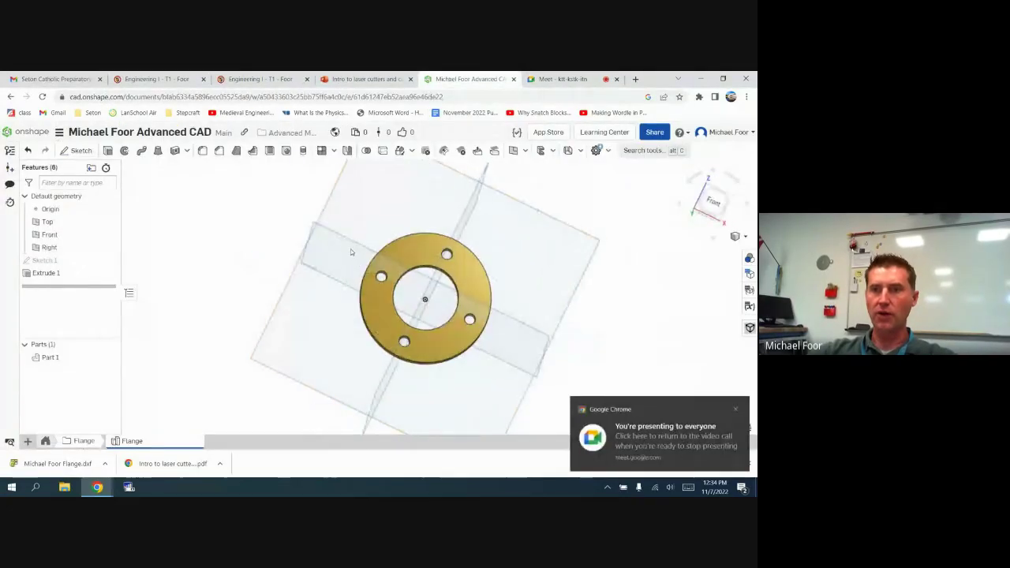
click(279, 78)
click(332, 78)
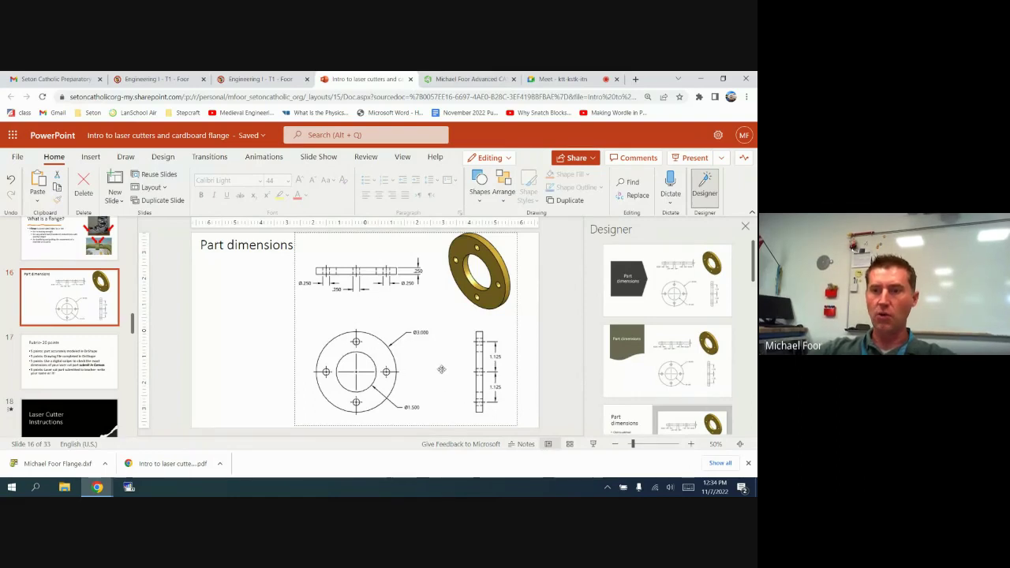
Create a four-view drawing of Part 1 from a custom template with no border and no title block
click(468, 79)
scroll(289, 241, down, 3)
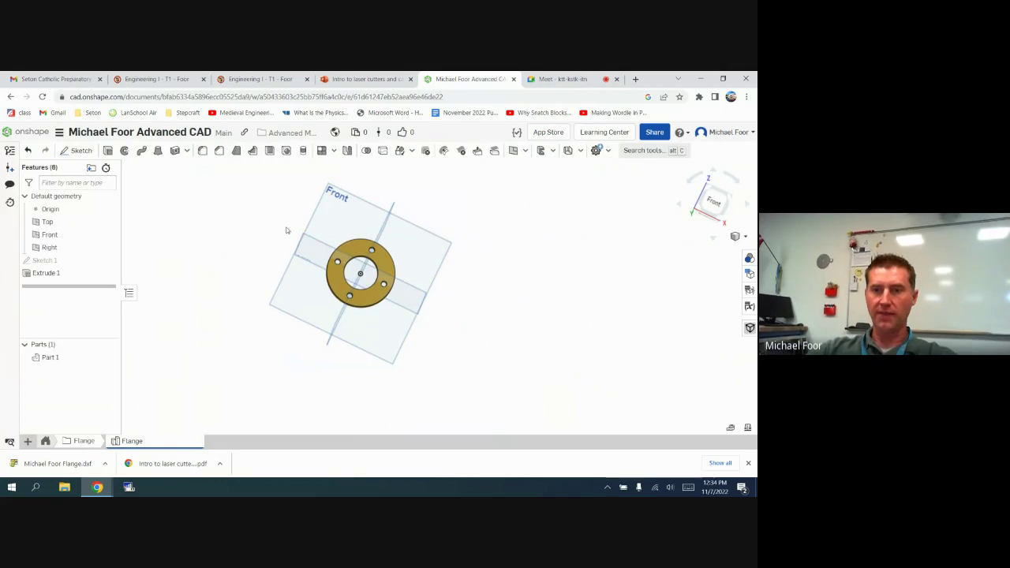
scroll(279, 258, up, 3)
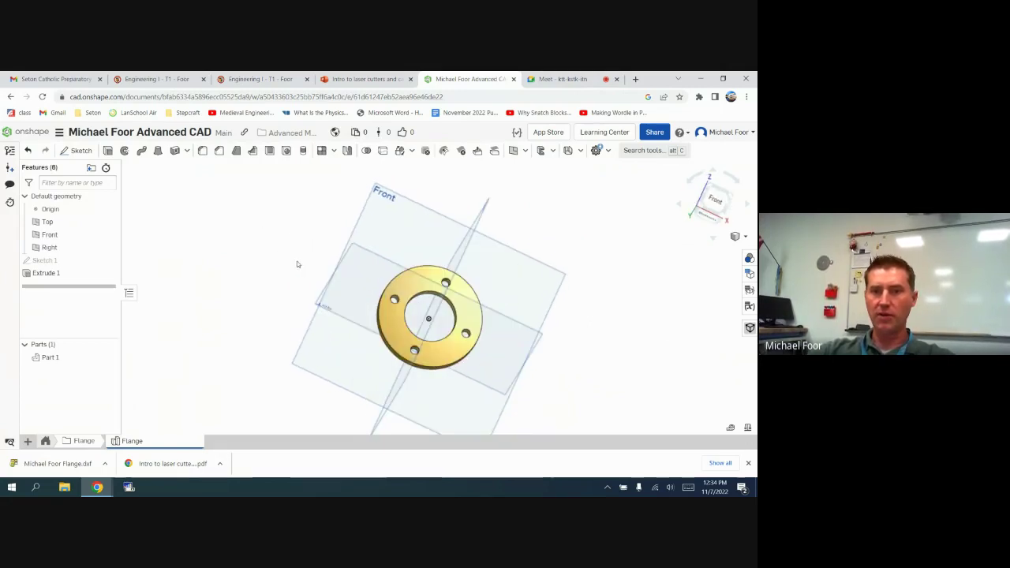
right_click(57, 360)
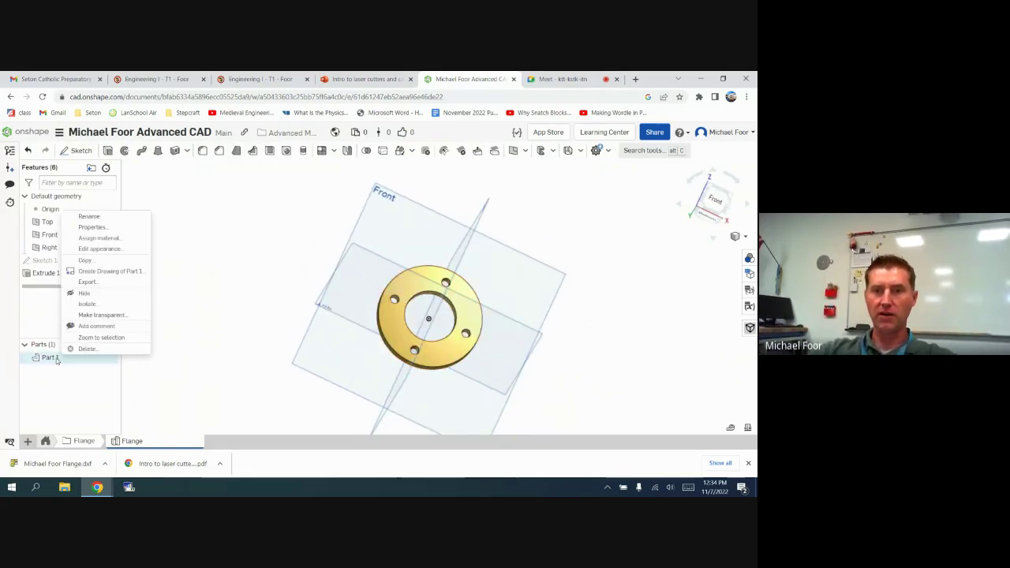
click(109, 272)
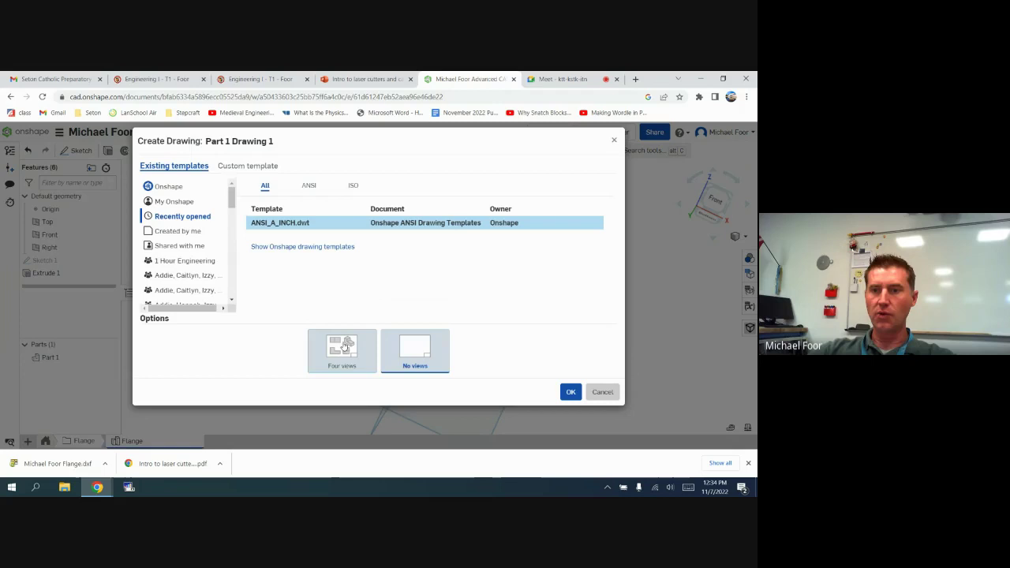
click(351, 357)
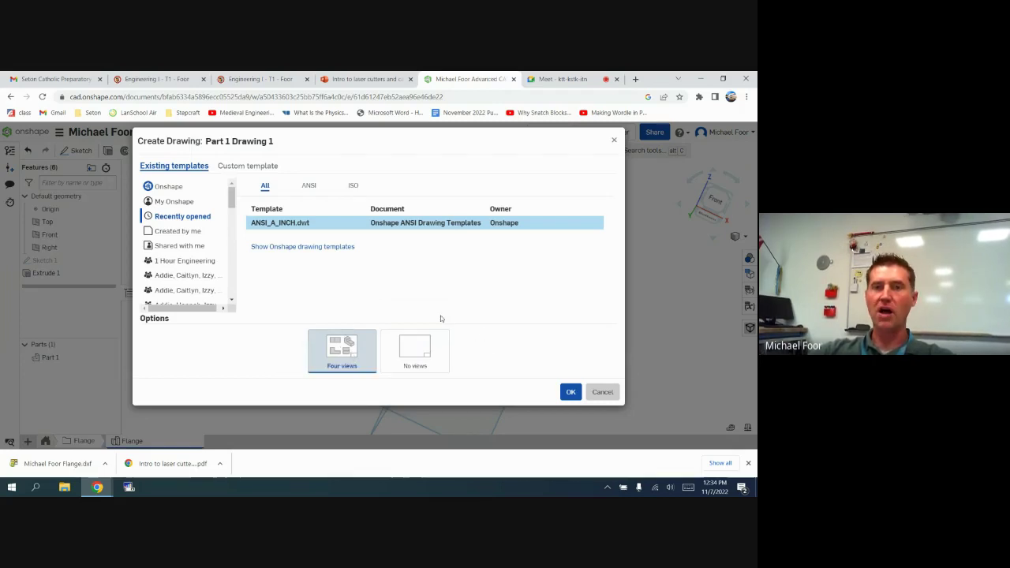
click(258, 167)
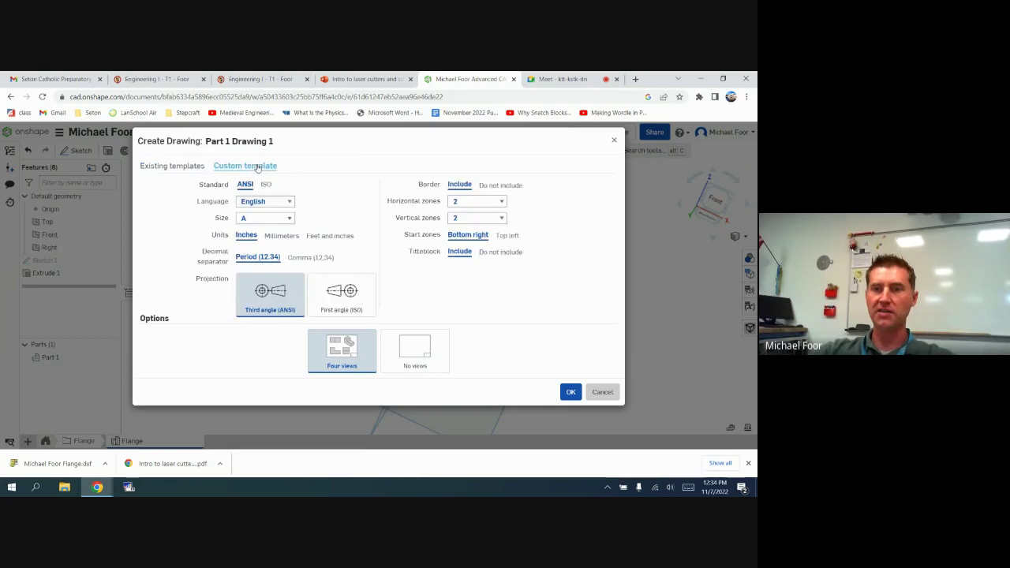
click(505, 185)
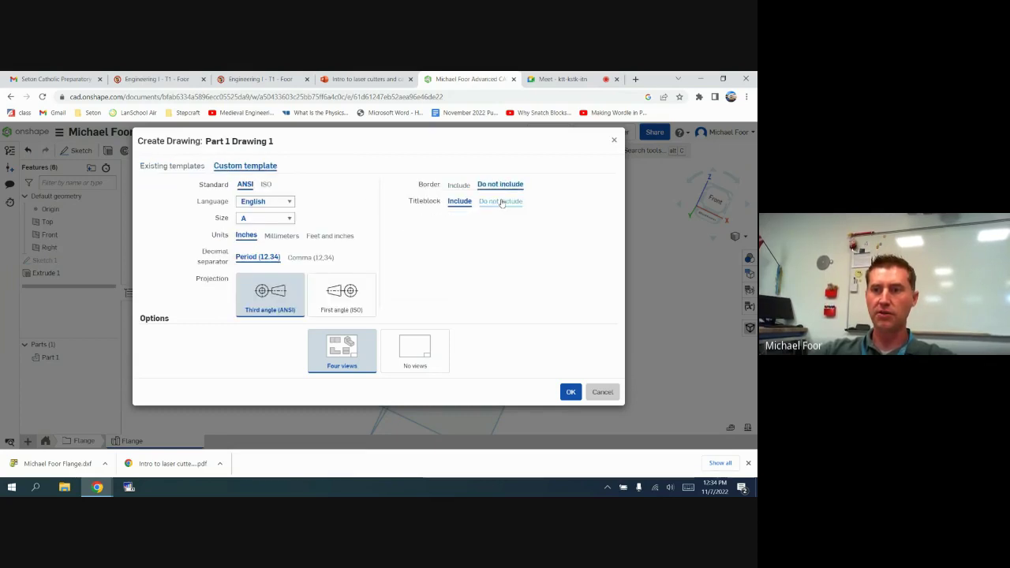
click(501, 202)
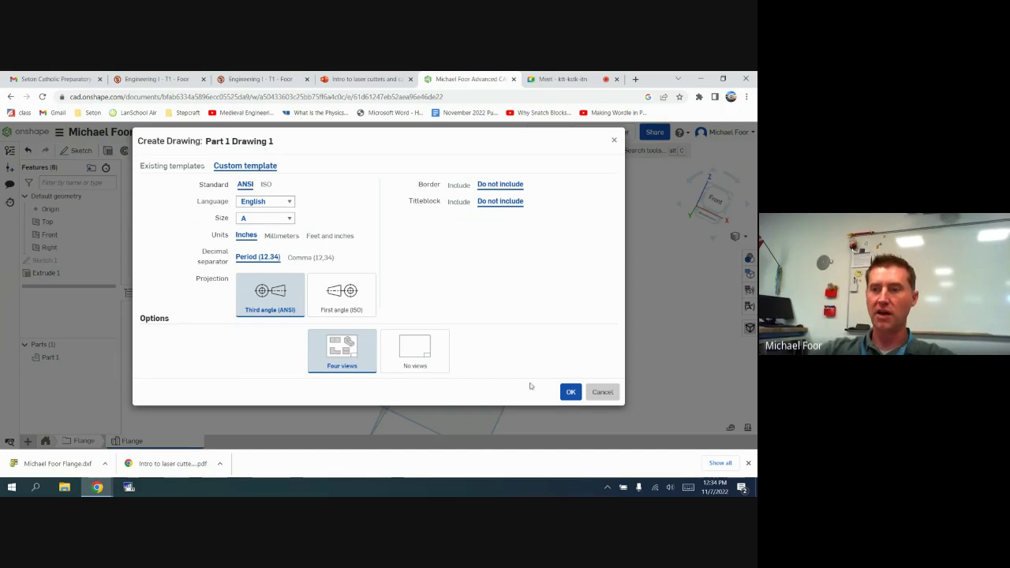
click(568, 395)
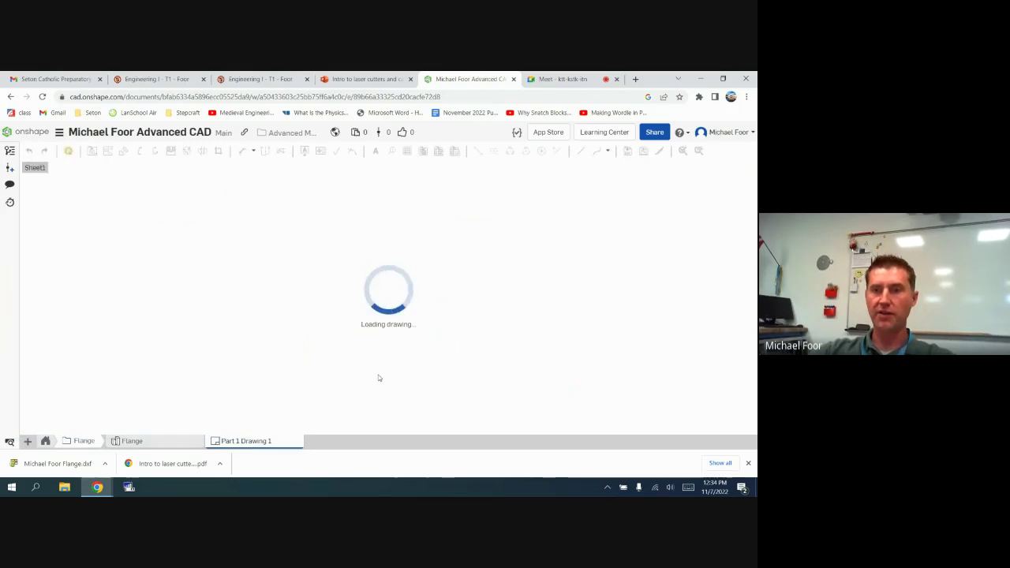
Rename the Part 1 Drawing 1 tab to 'Flange Drawing'
right_click(252, 442)
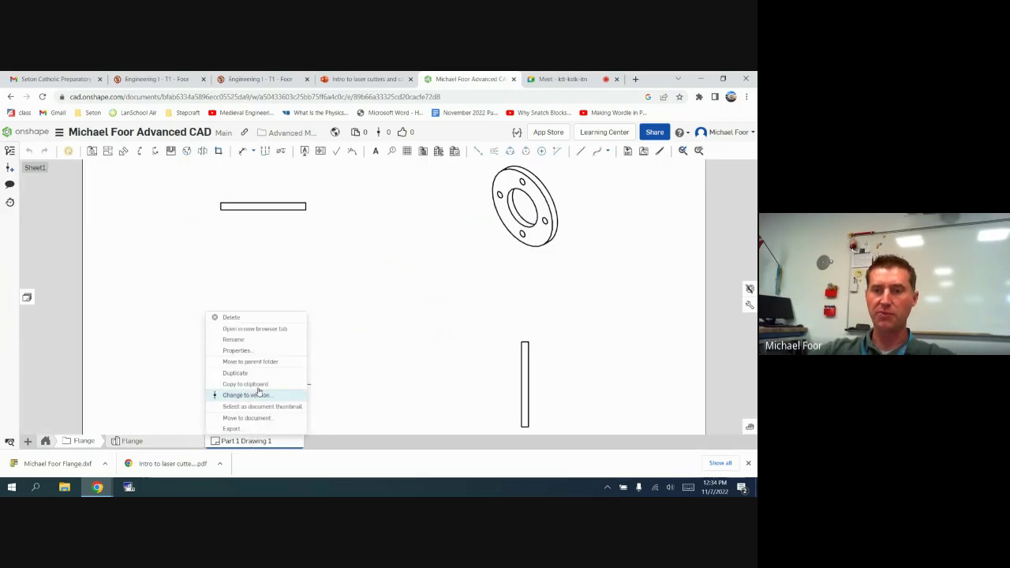
click(236, 340)
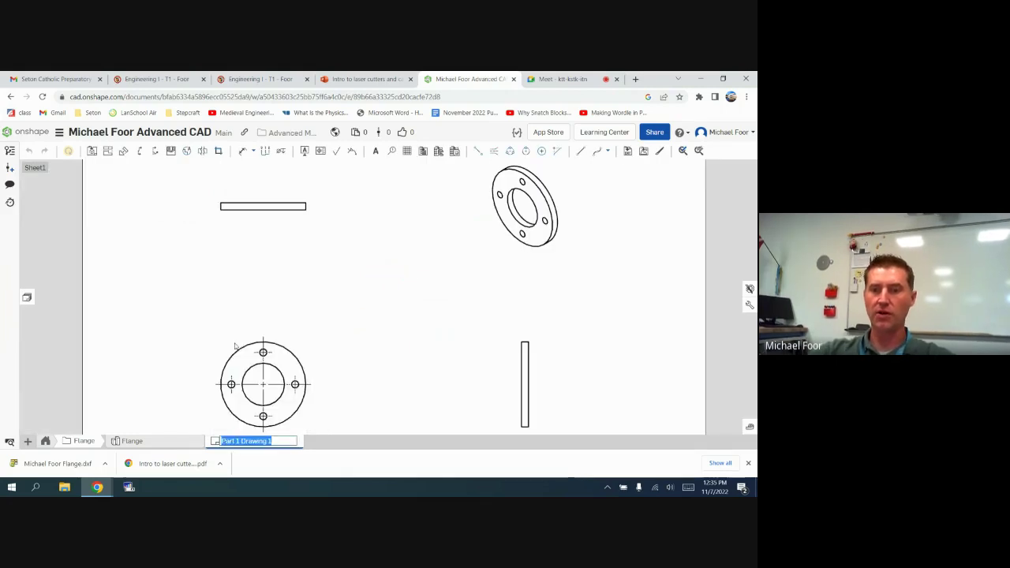
text(Flange)
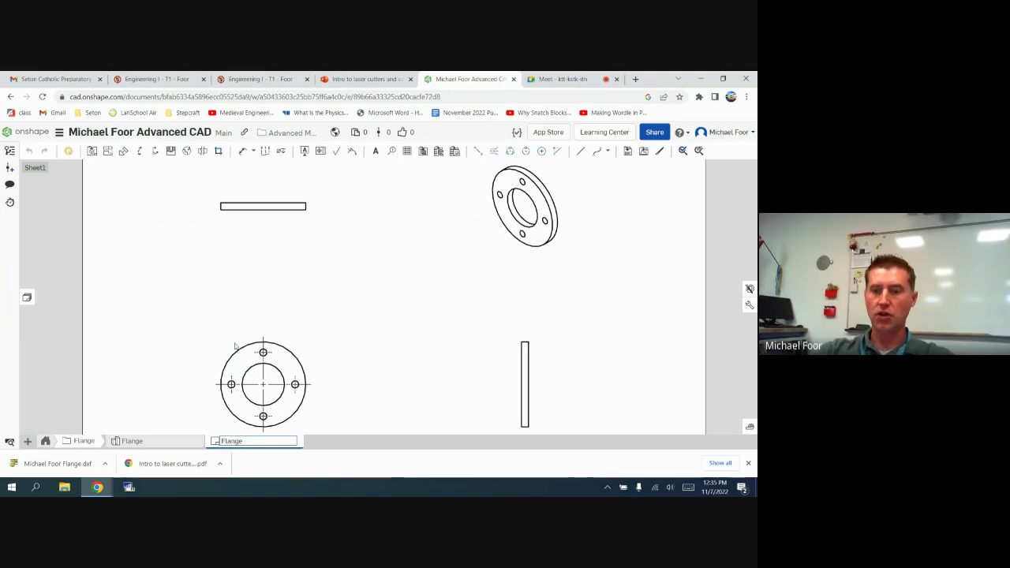
text( Drawing)
key(Return)
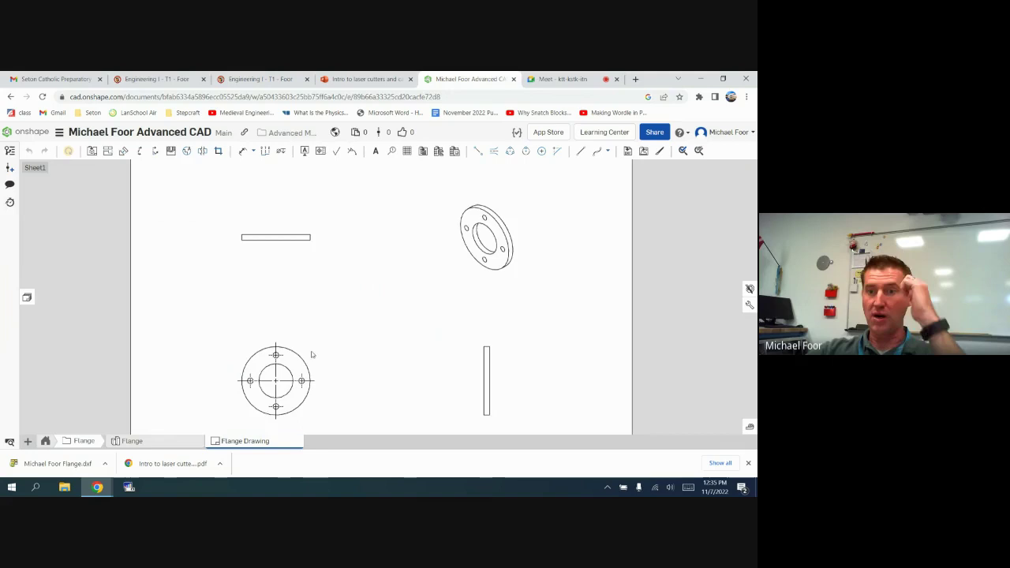
Set the front view's scale to 1:1 and reposition its SCALE 1:1 label
scroll(348, 332, down, 4)
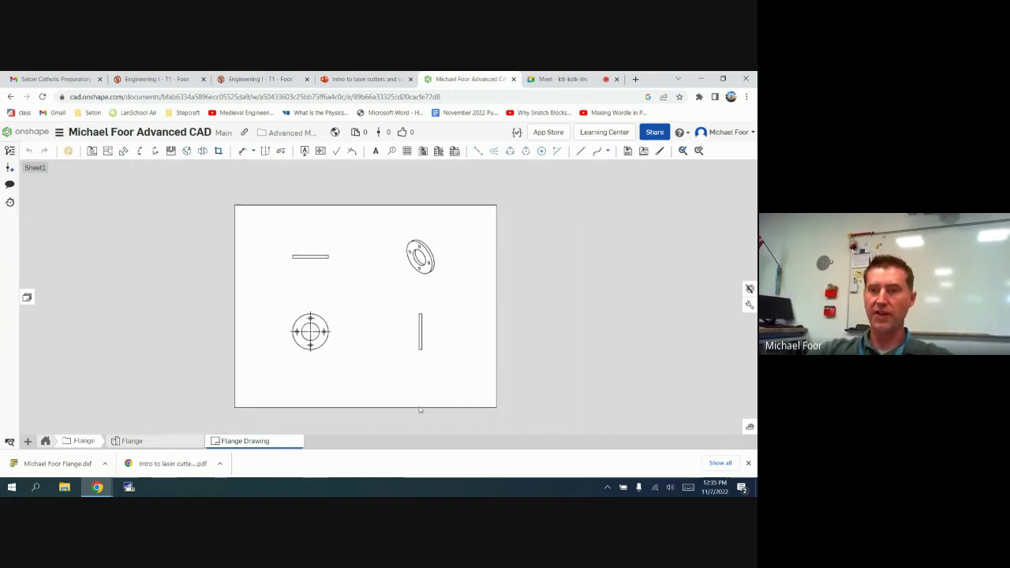
scroll(320, 381, up, 2)
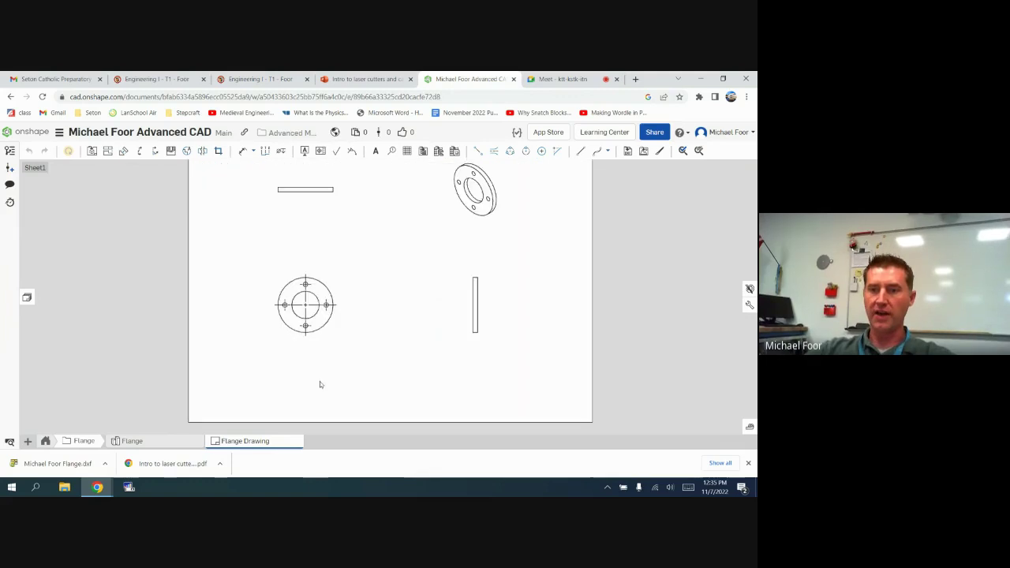
middle_drag(374, 347, 355, 370)
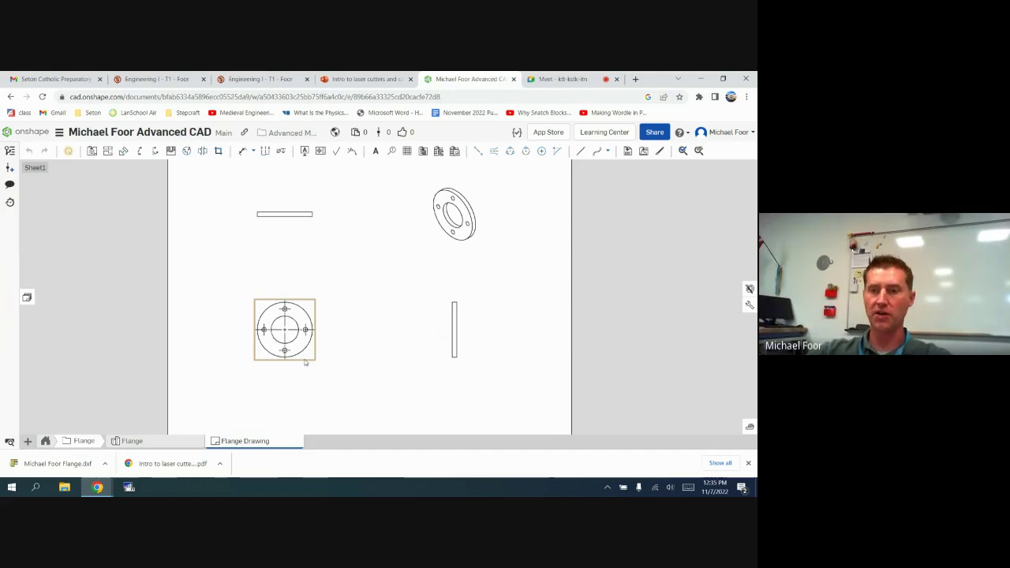
double_click(304, 360)
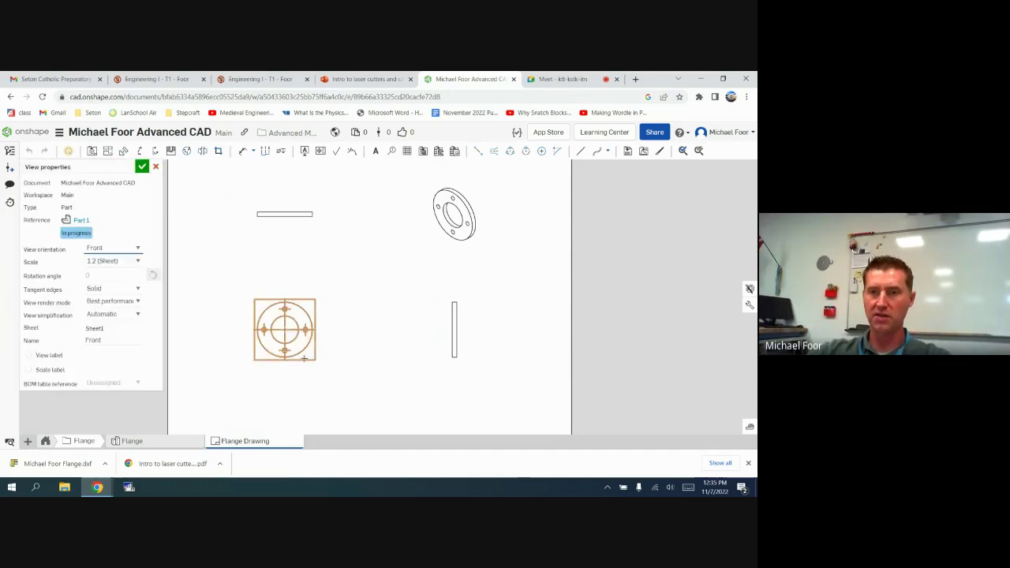
click(110, 261)
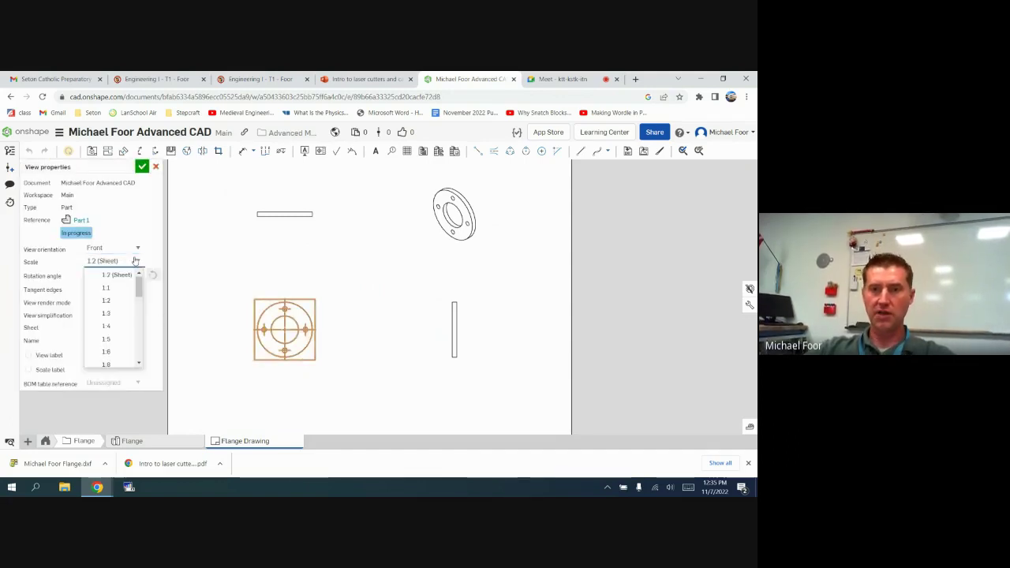
click(115, 292)
click(142, 167)
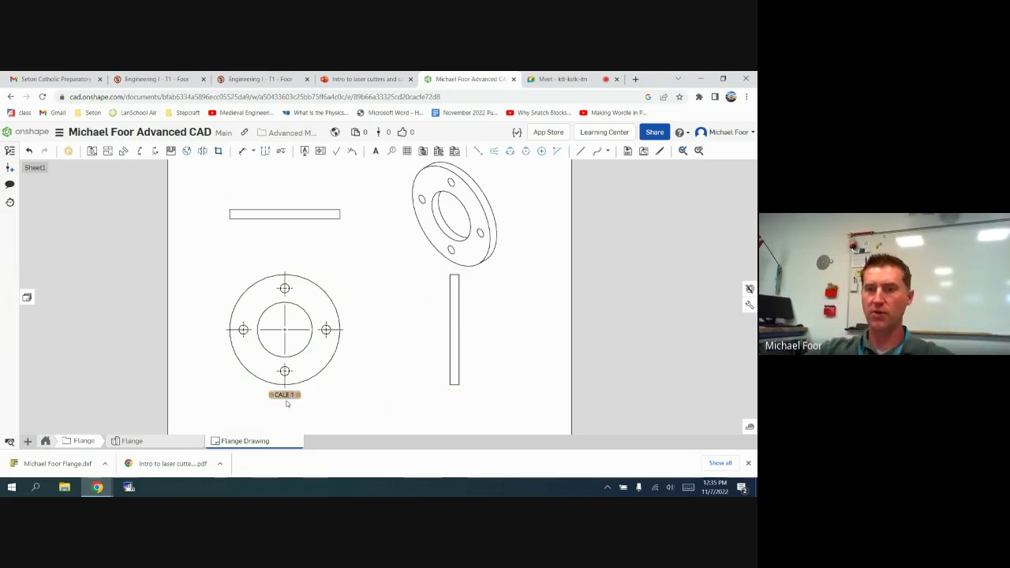
drag(287, 403, 288, 410)
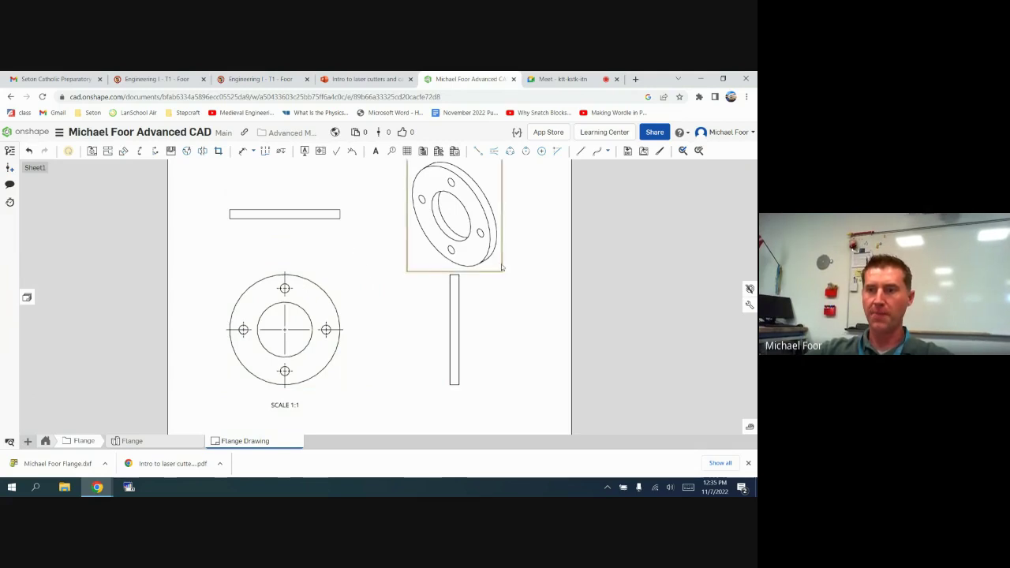
After glancing at the reference slide, render the isometric view as a shaded view
click(366, 79)
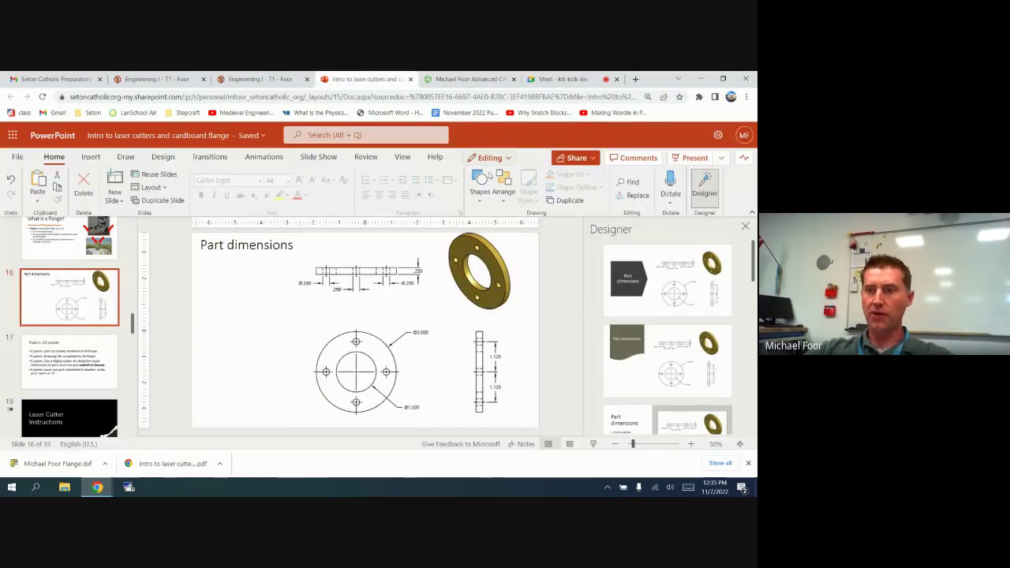
click(469, 79)
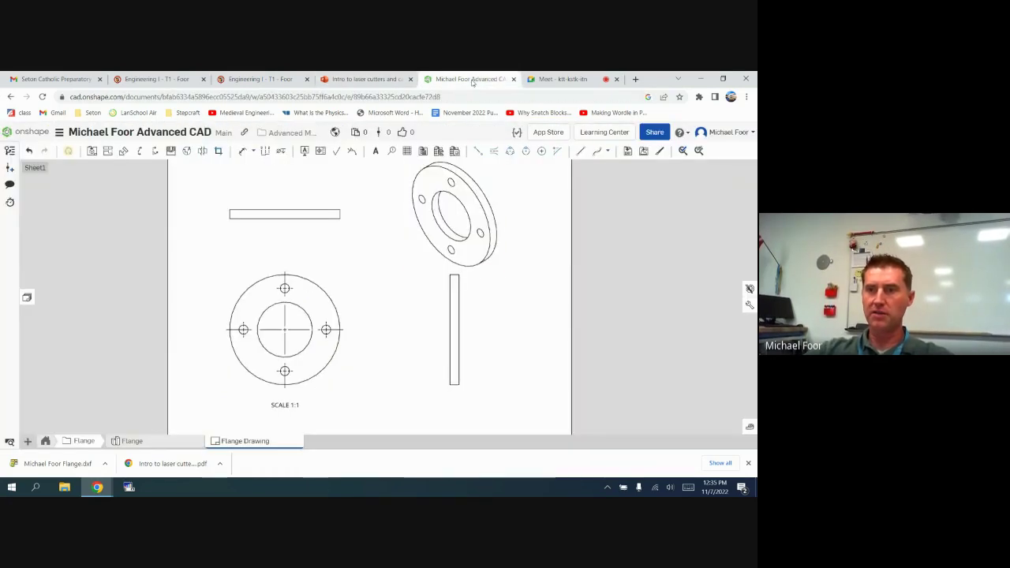
right_click(497, 231)
mouse_move(498, 229)
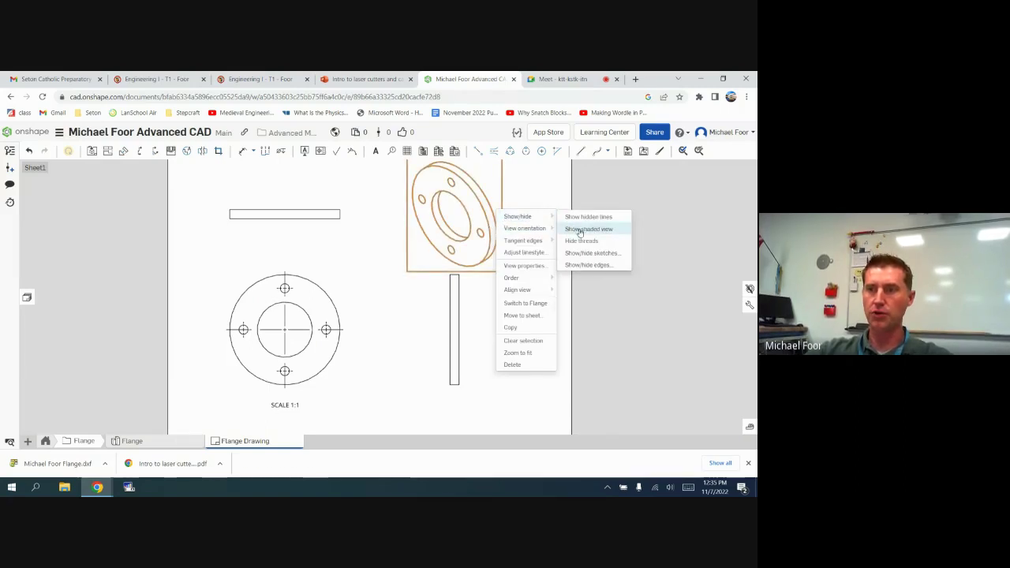
click(579, 230)
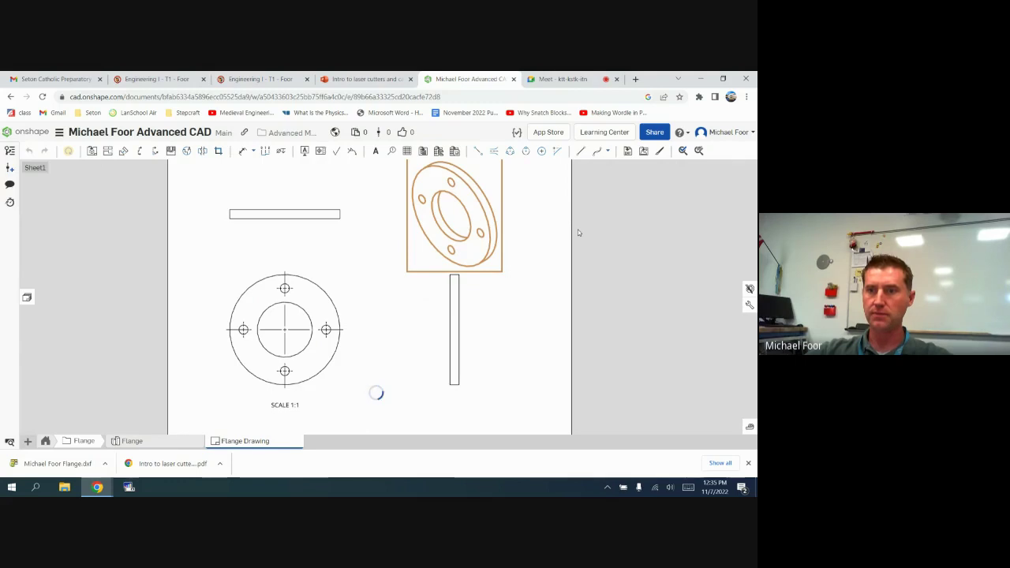
Compare the shaded isometric view against the reference slide's flange picture
click(376, 79)
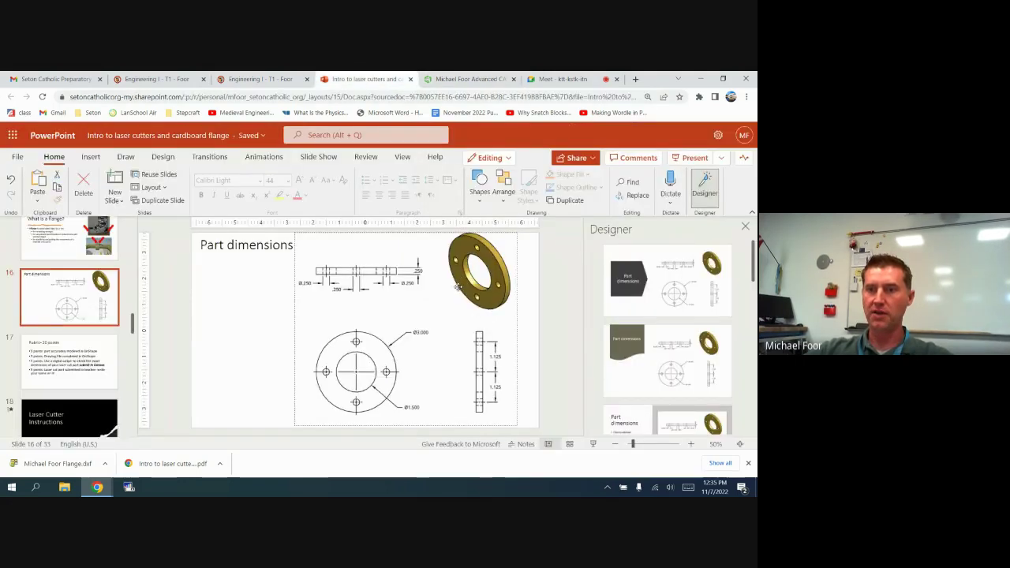
click(459, 80)
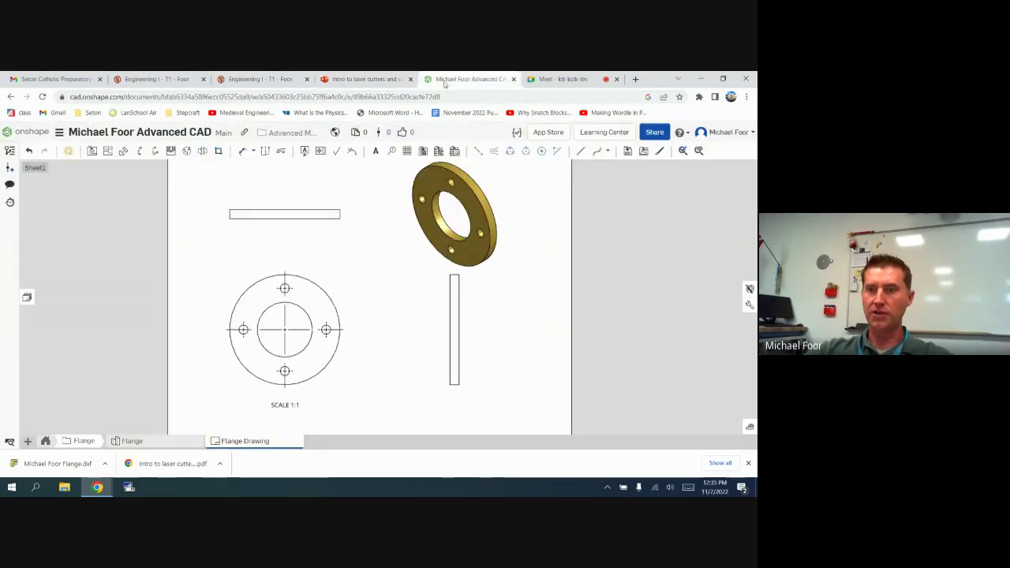
click(364, 80)
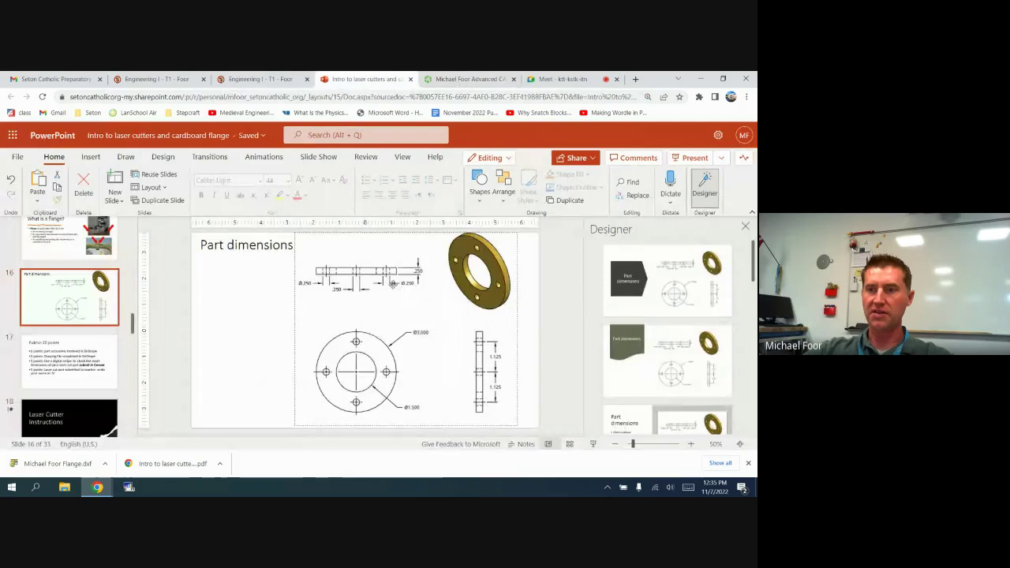
click(458, 80)
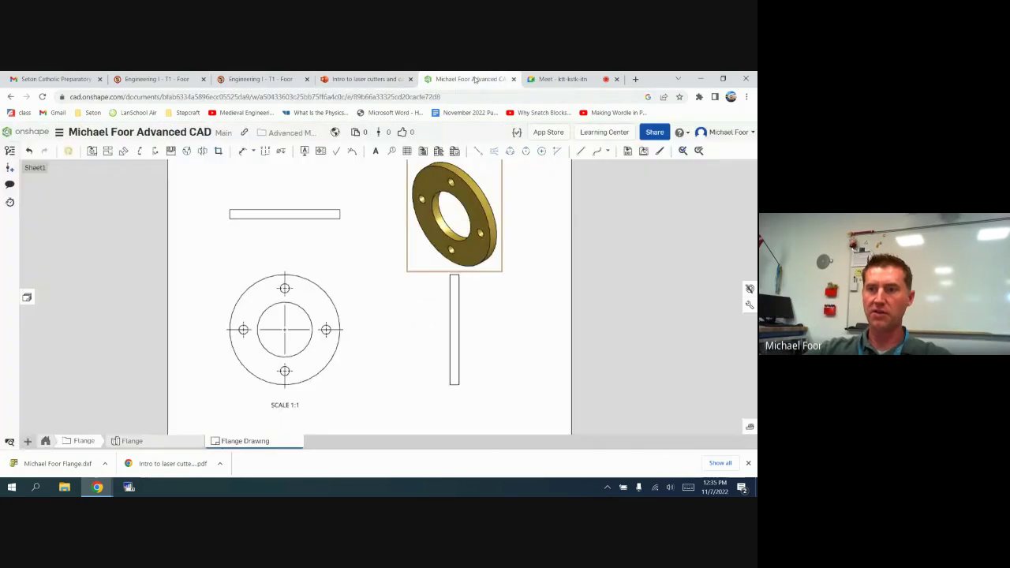
Show hidden lines in both the top view and the right side view
right_click(315, 208)
mouse_move(335, 198)
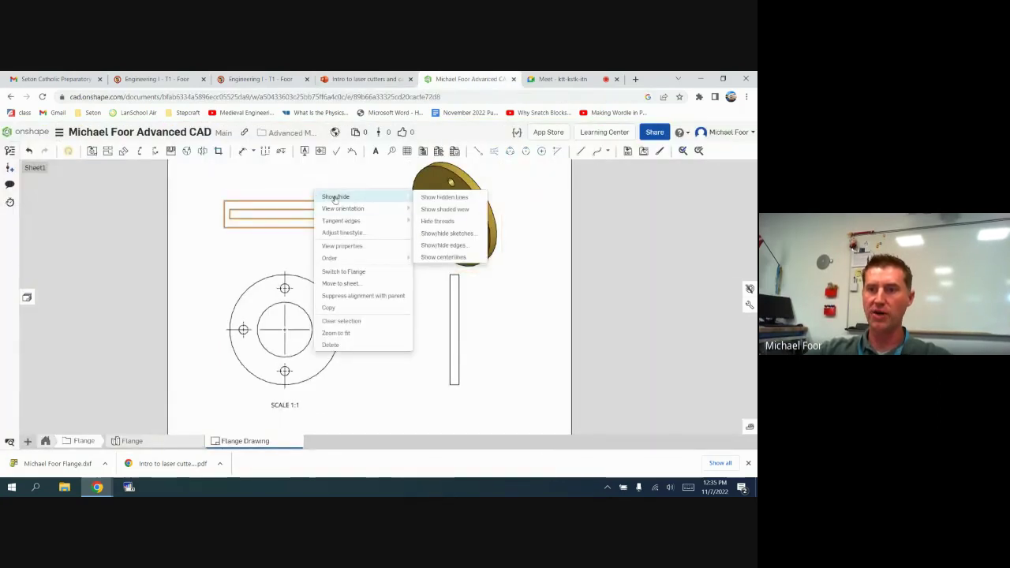
click(436, 198)
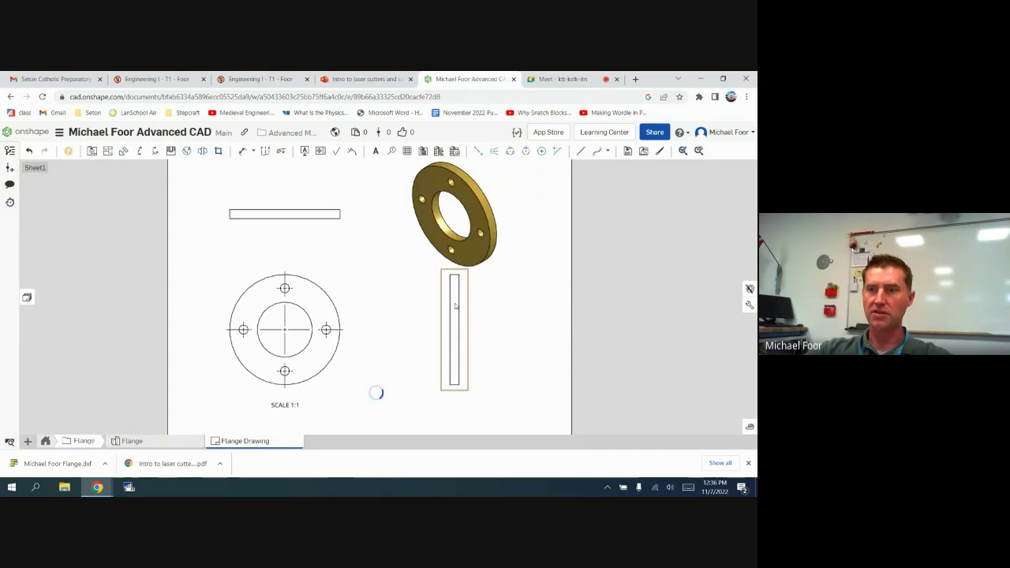
right_click(456, 306)
mouse_move(521, 150)
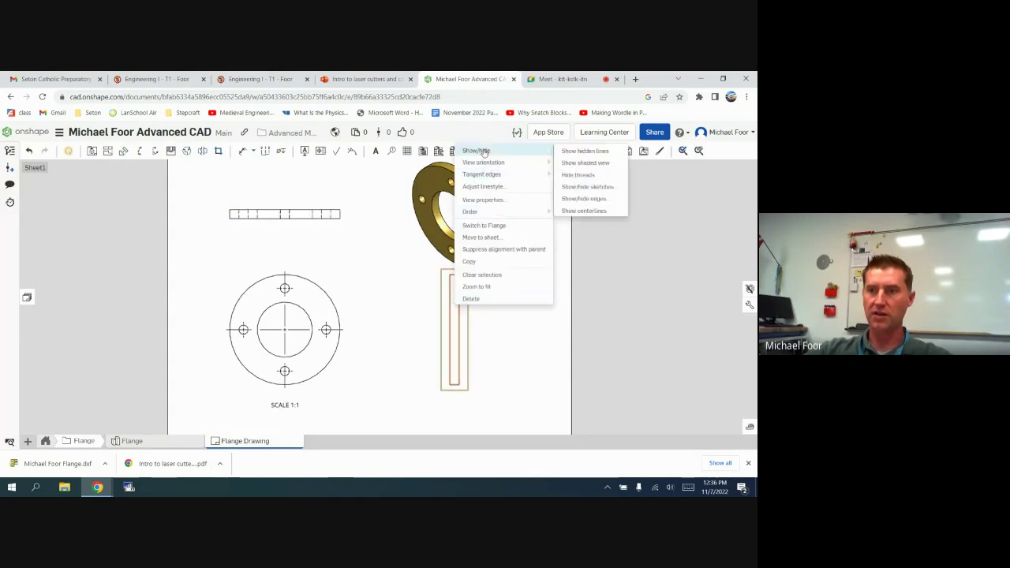
click(575, 151)
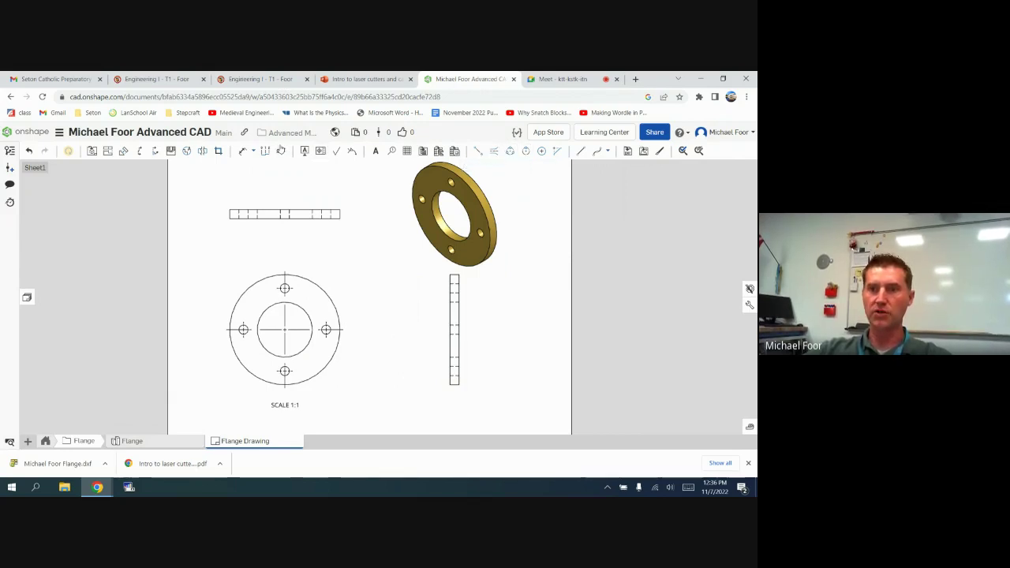
Add center marks and centerlines to the bolt holes and centre bore across the views
click(496, 152)
scroll(281, 221, up, 3)
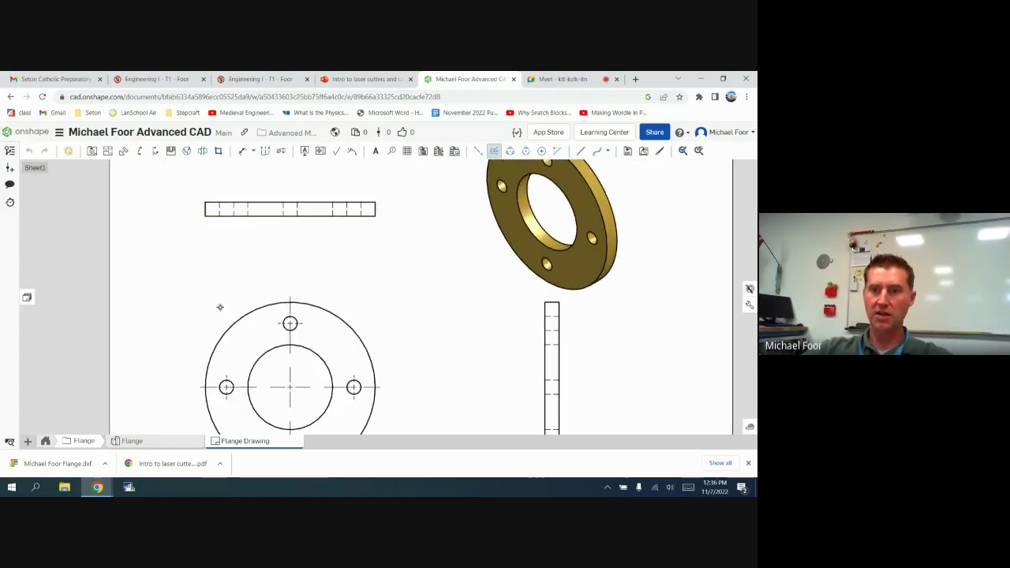
click(226, 387)
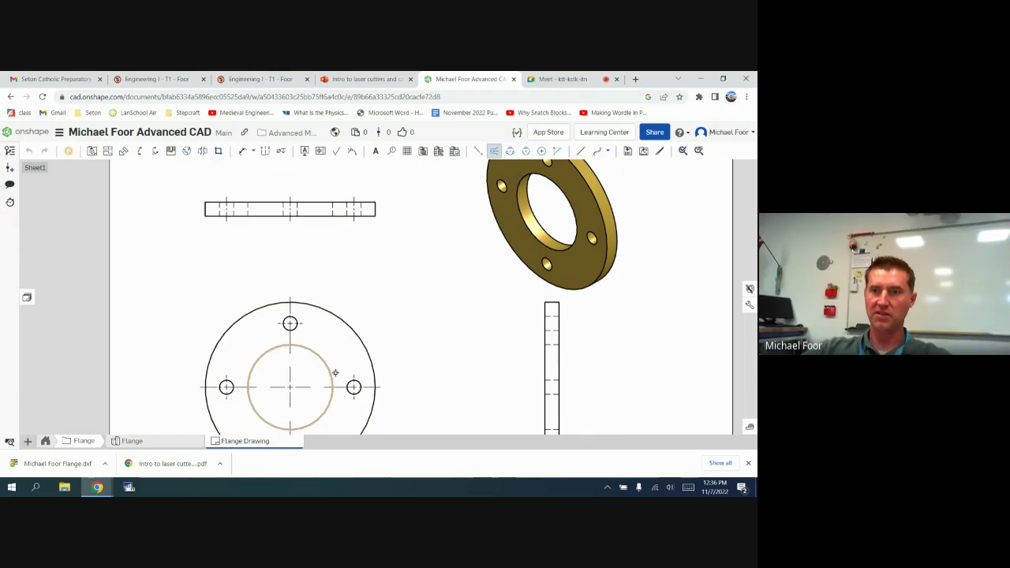
key(f)
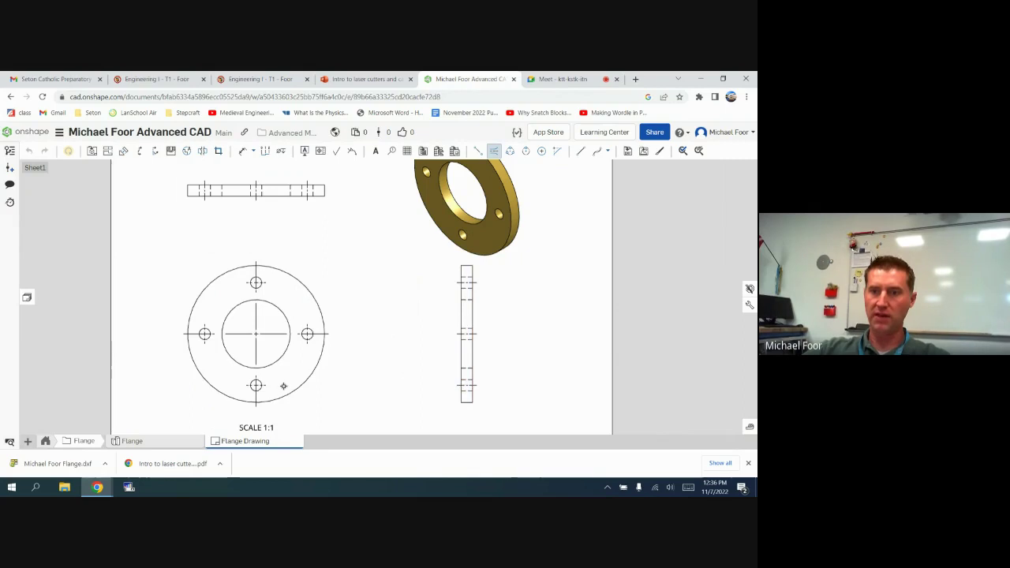
scroll(340, 273, down, 3)
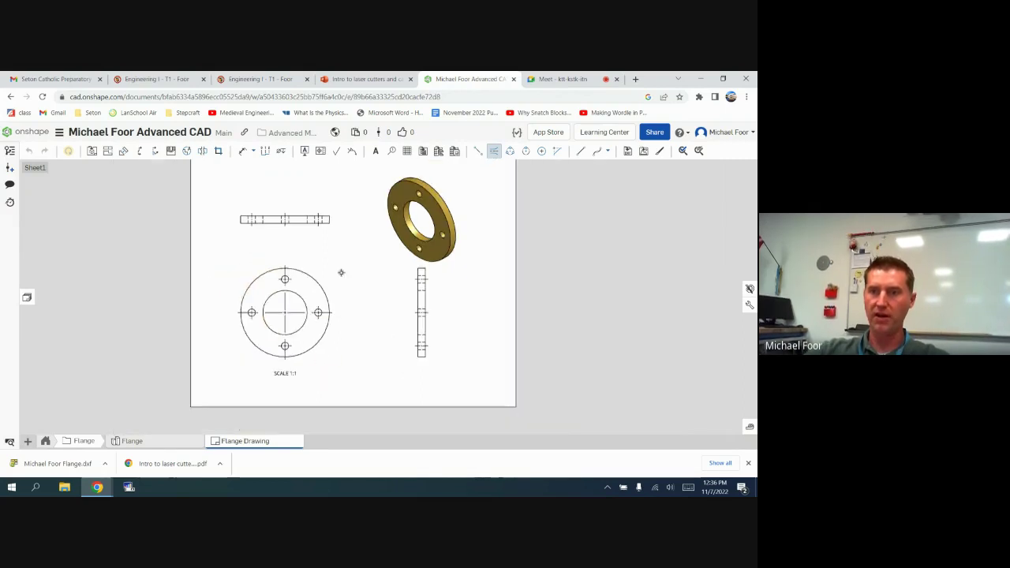
scroll(349, 250, up, 5)
scroll(357, 220, down, 1)
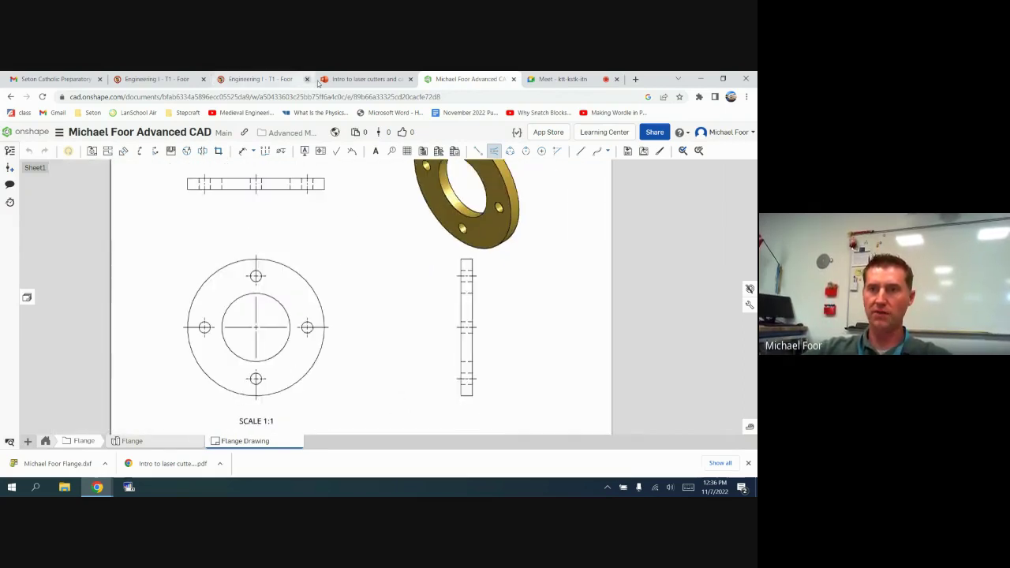
click(352, 78)
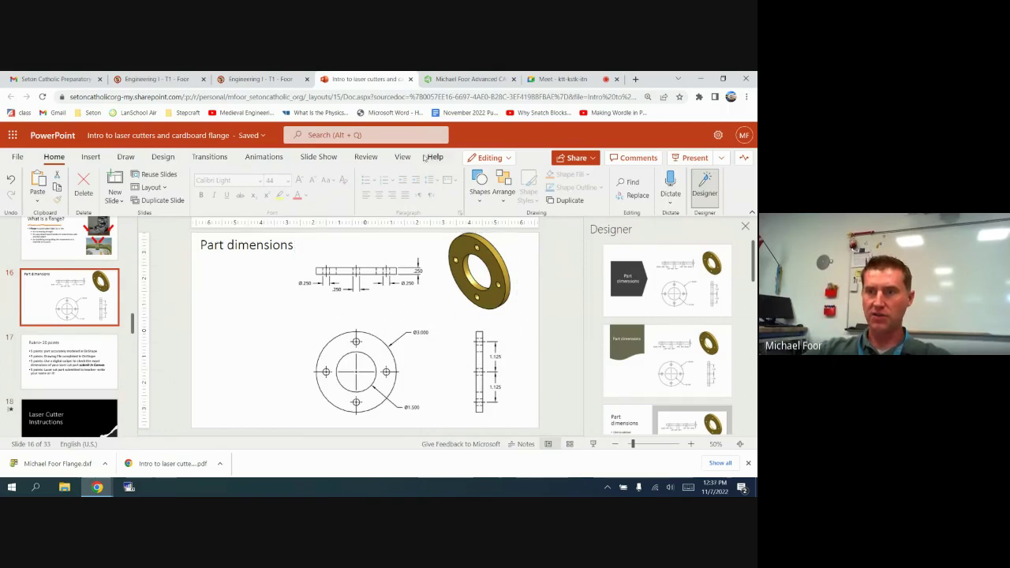
click(469, 78)
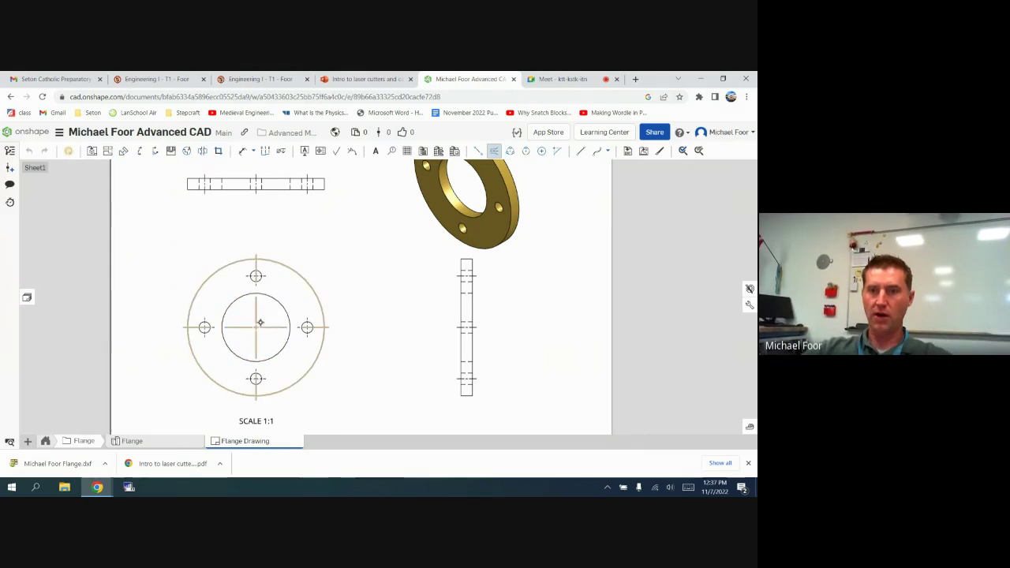
scroll(298, 311, down, 1)
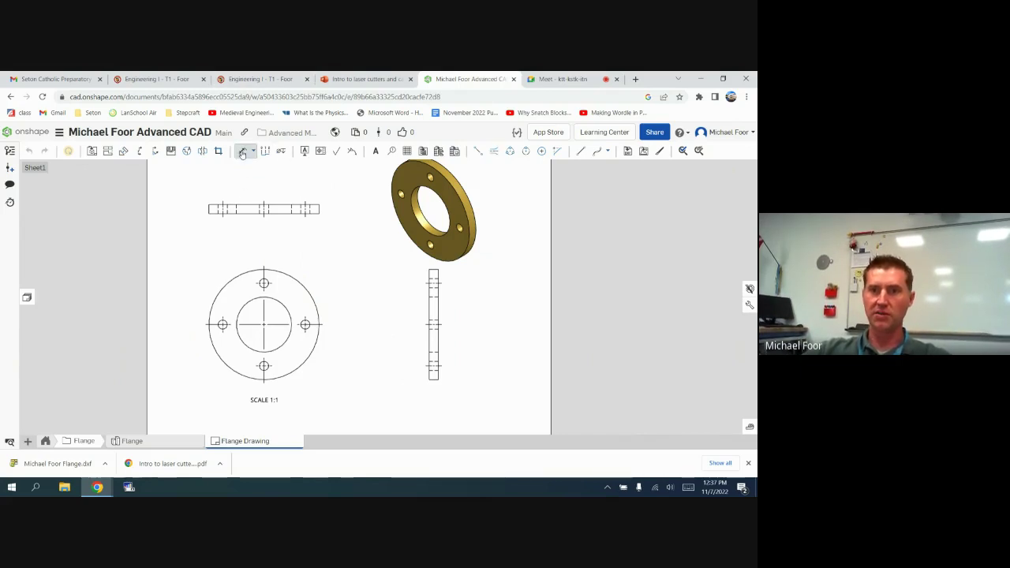
Place the first .250 dimension on the top view, moving its Ø.250 value outside the arrows
click(373, 76)
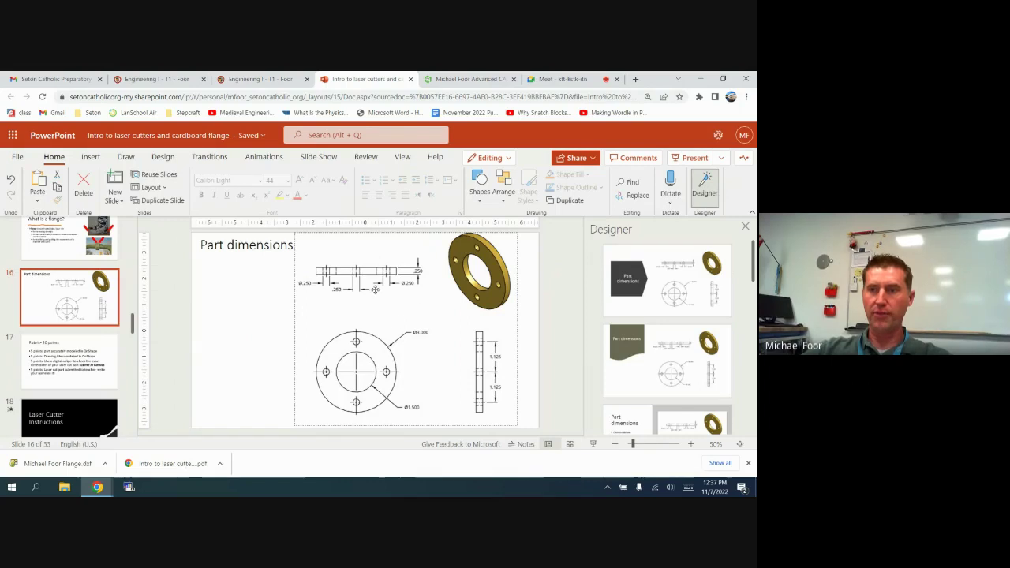
click(466, 79)
scroll(222, 209, up, 3)
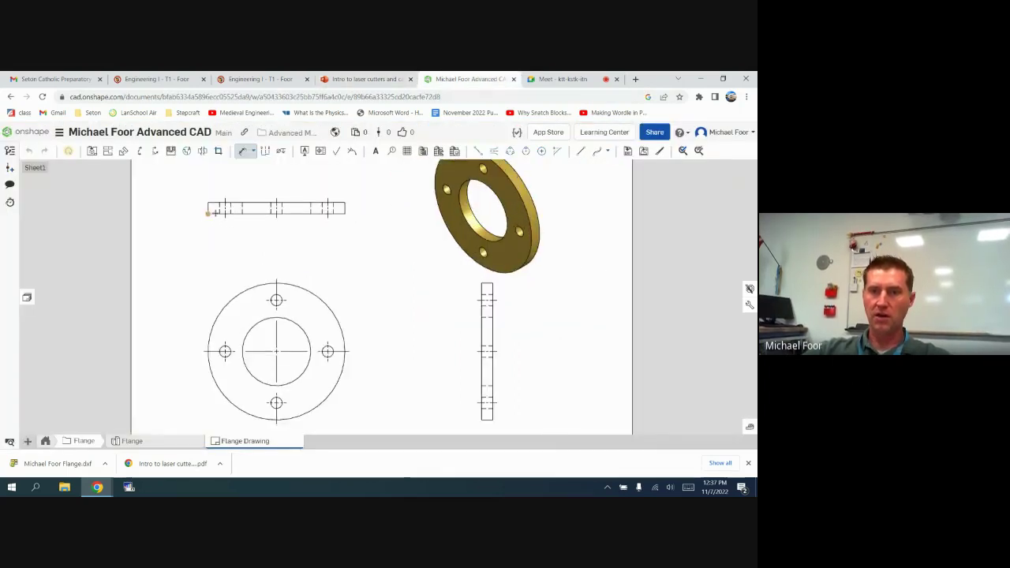
click(224, 207)
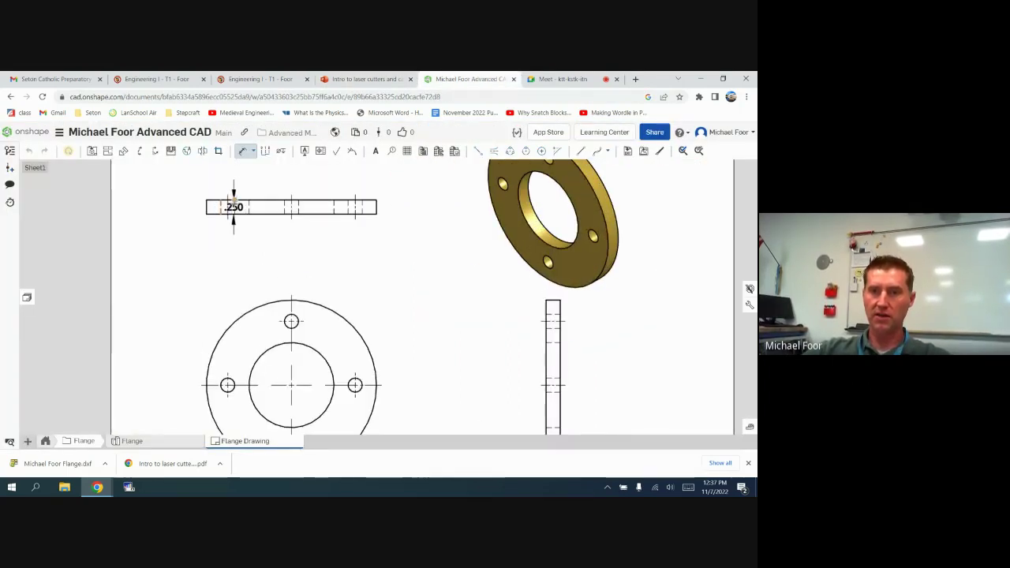
scroll(229, 210, up, 3)
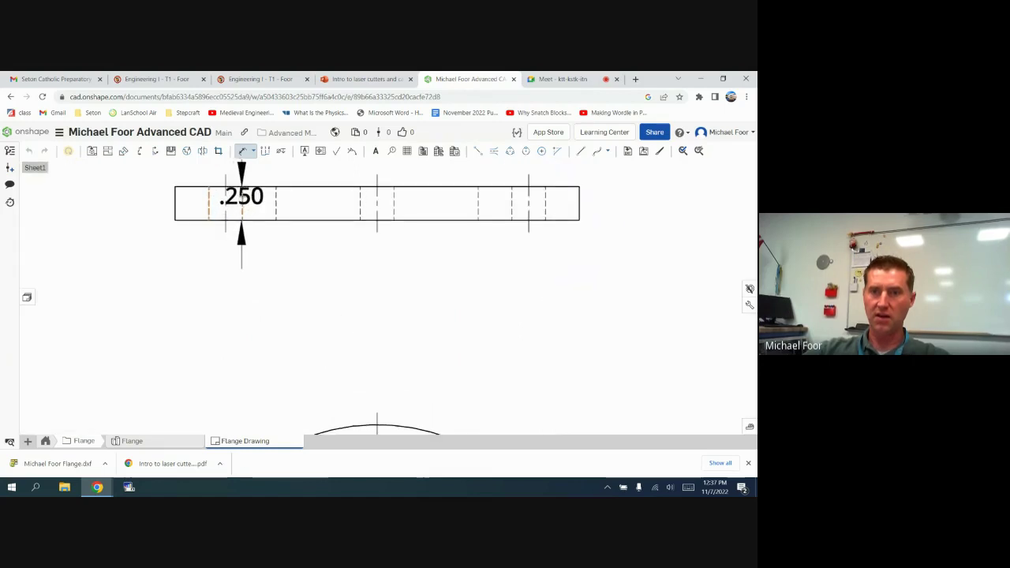
drag(211, 259, 180, 252)
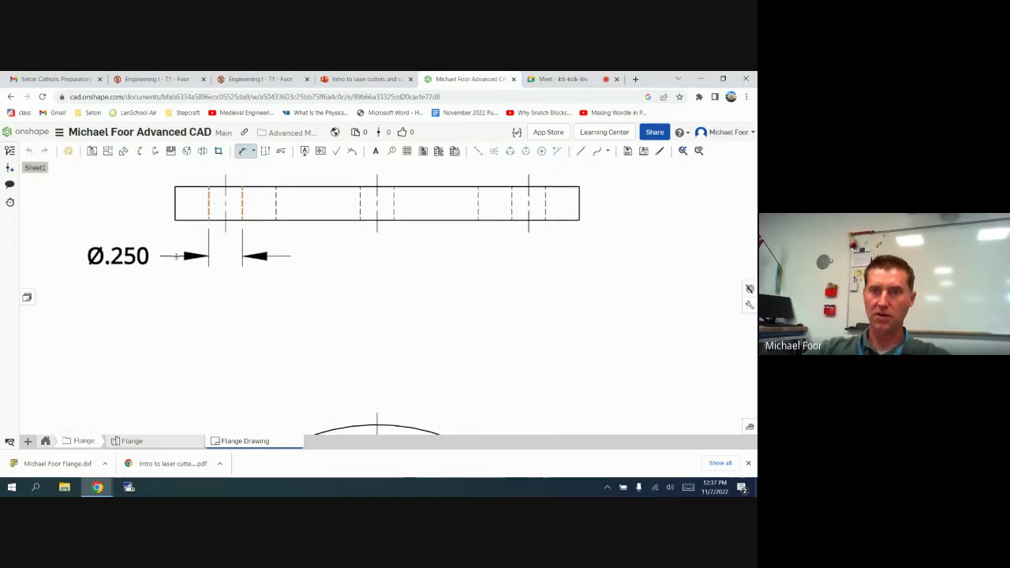
Add Ø.250 diameter dimensions to the middle and right-hand holes in the top view
click(360, 203)
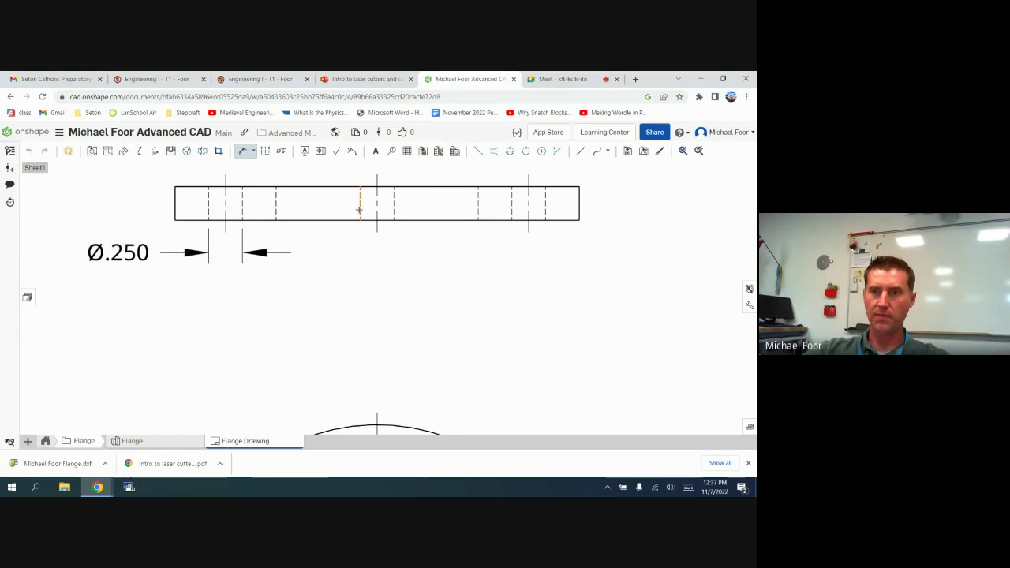
click(394, 203)
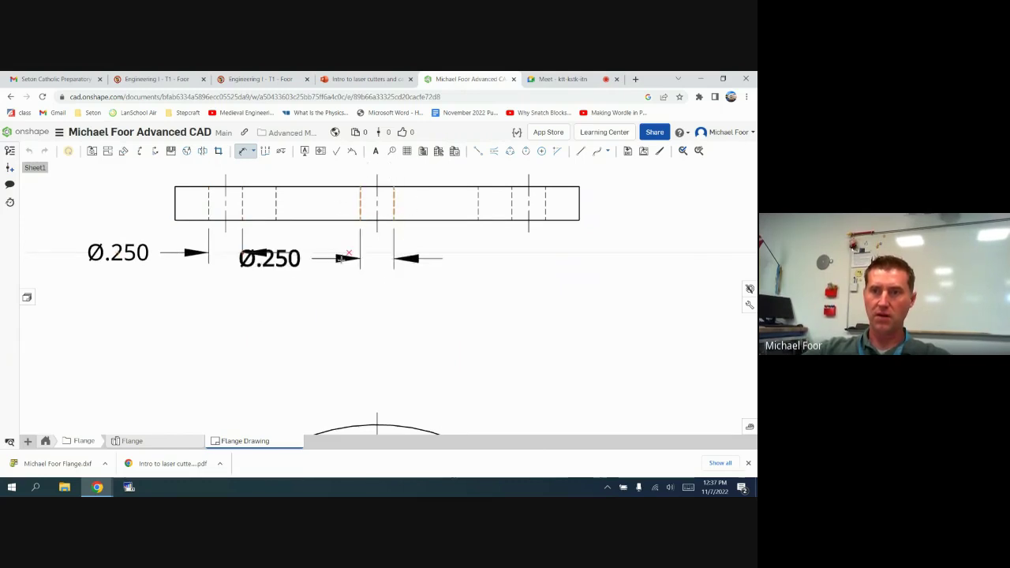
click(338, 284)
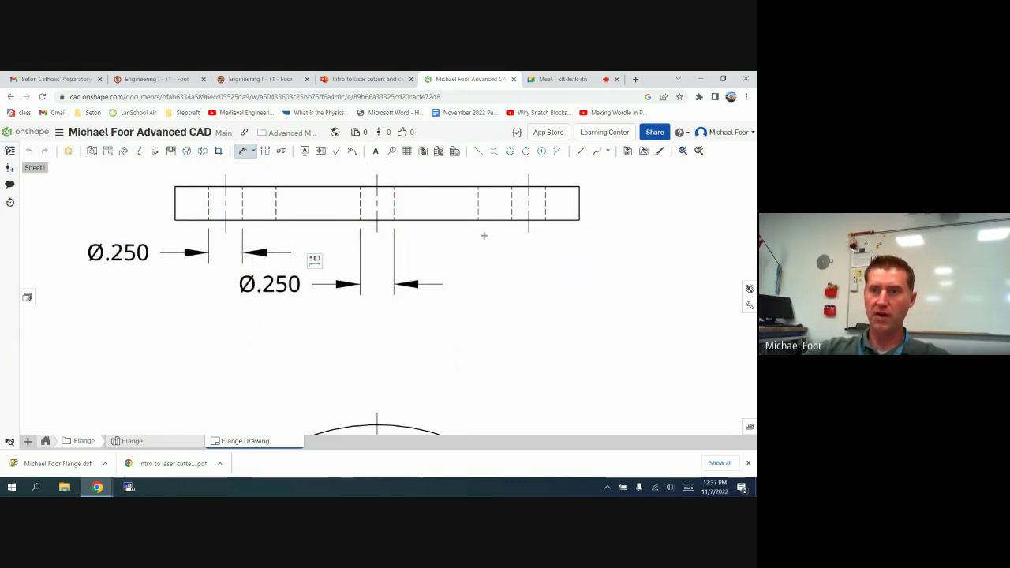
click(513, 204)
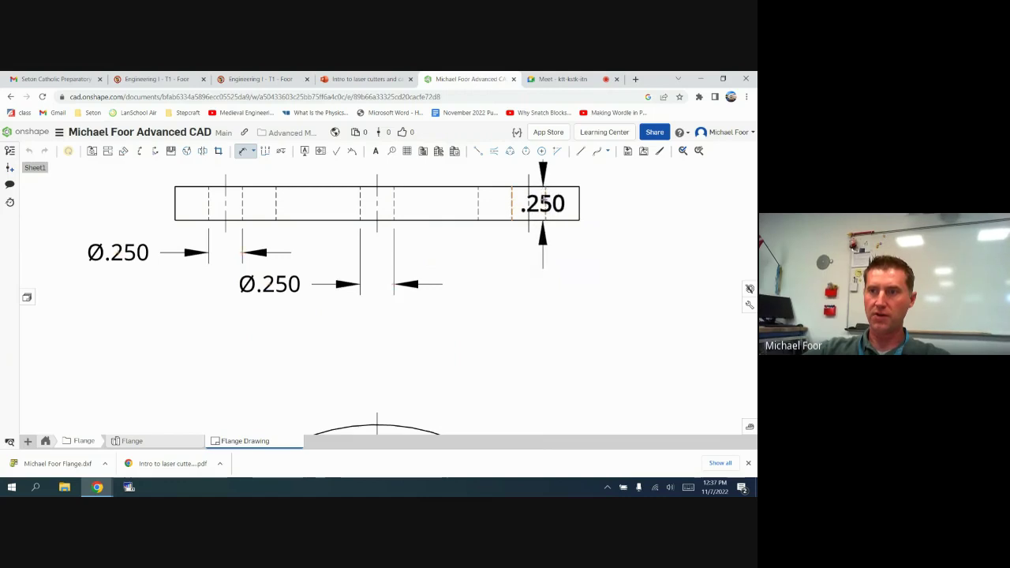
click(546, 204)
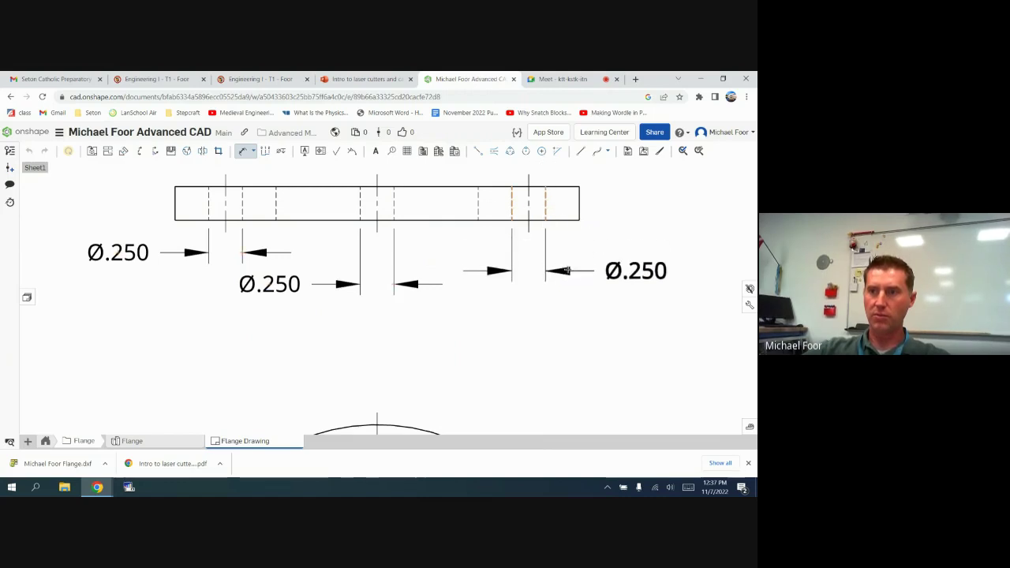
click(587, 253)
scroll(588, 240, down, 3)
scroll(588, 240, down, 3)
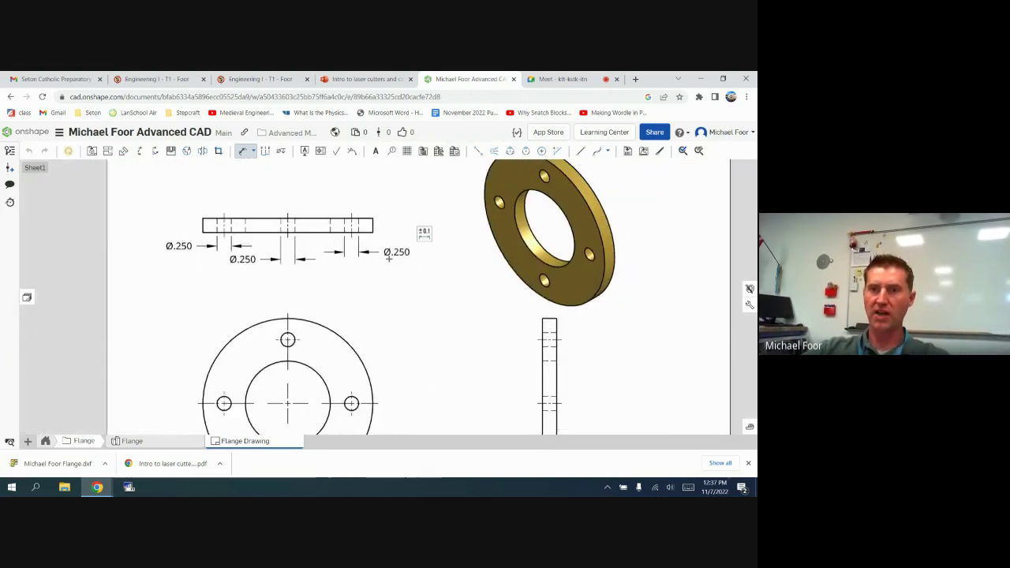
Check the reference slide and move the .250 thickness dimension to the plate's right end
click(352, 79)
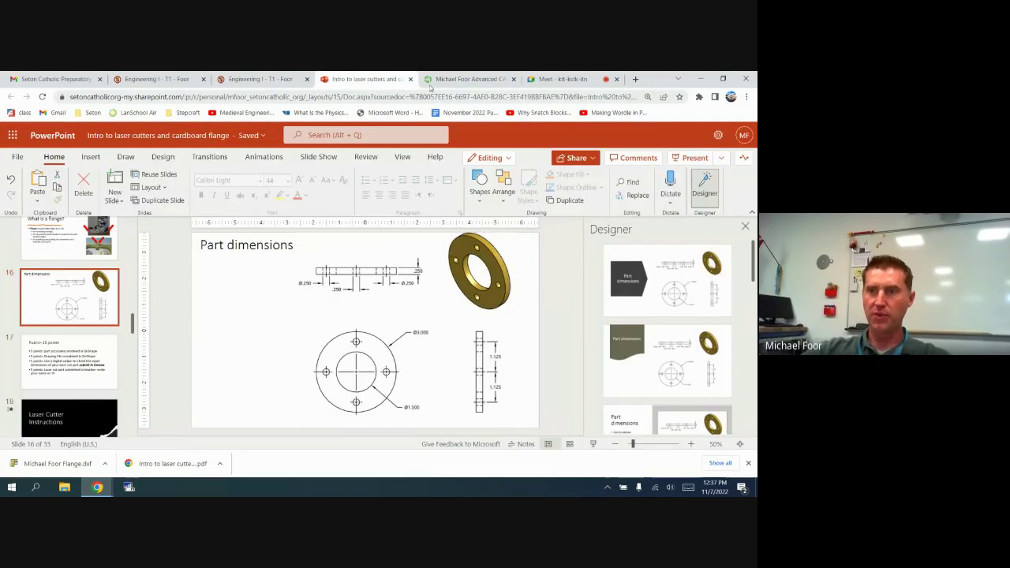
click(462, 79)
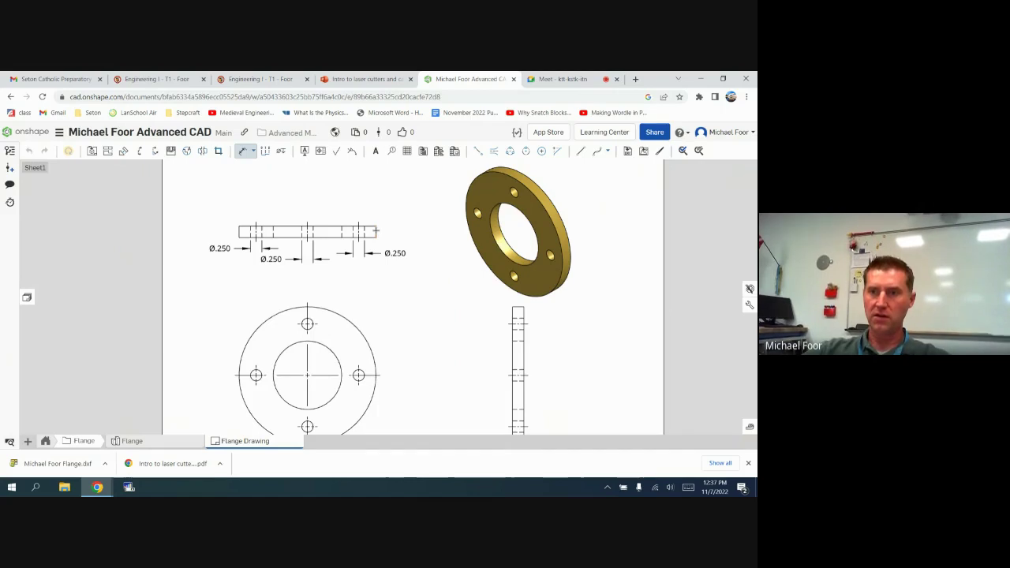
drag(398, 231, 412, 231)
Dimension the front view's outer circle Ø3.000 and bore Ø1.500, checking against the reference slide
key(f)
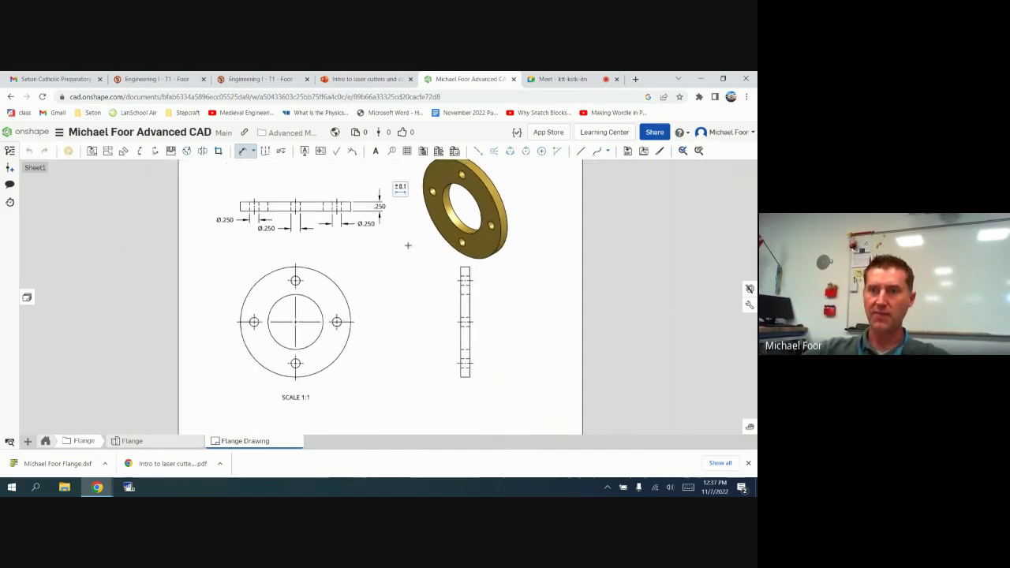
click(371, 79)
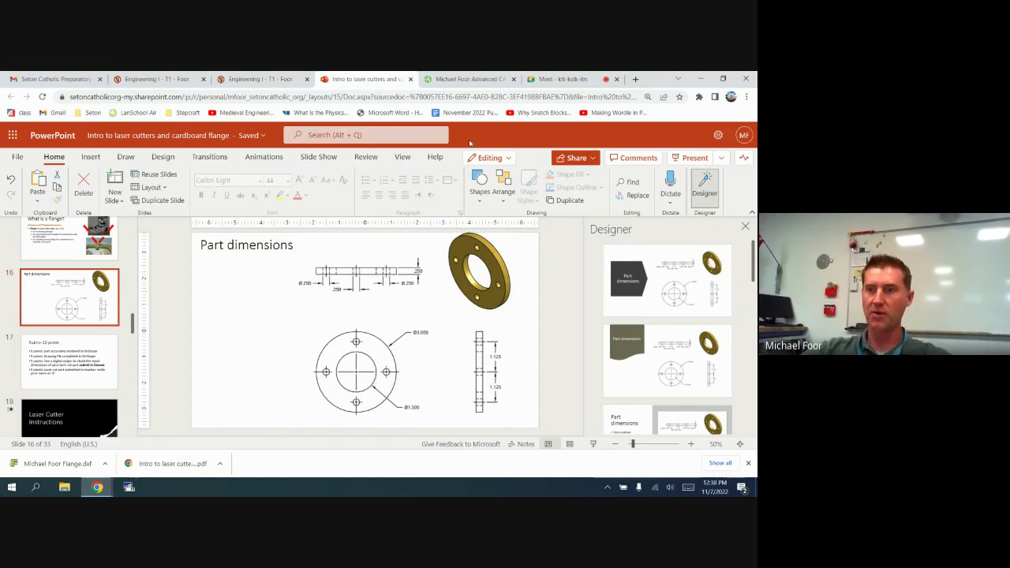
click(469, 78)
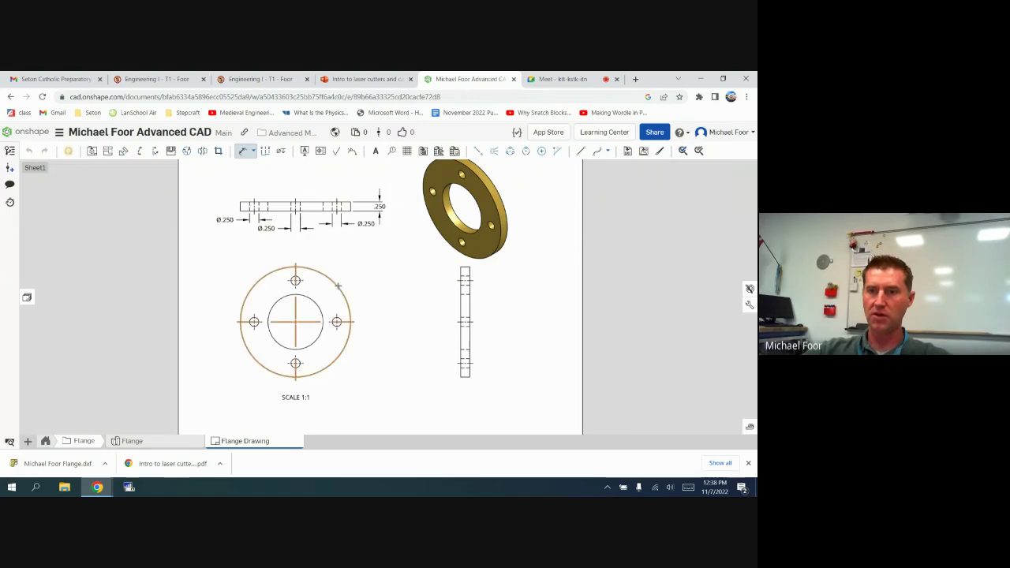
click(339, 285)
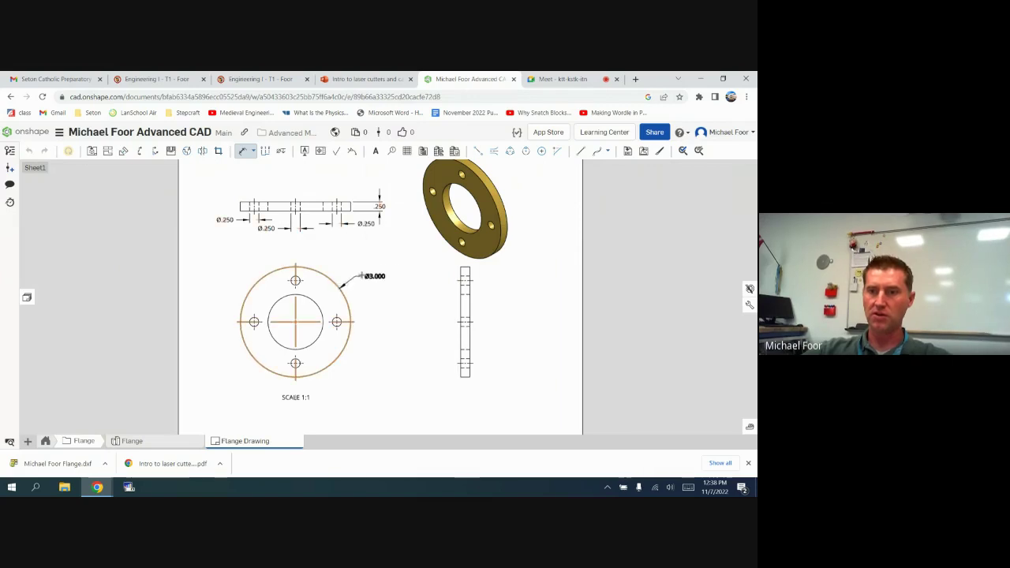
click(318, 345)
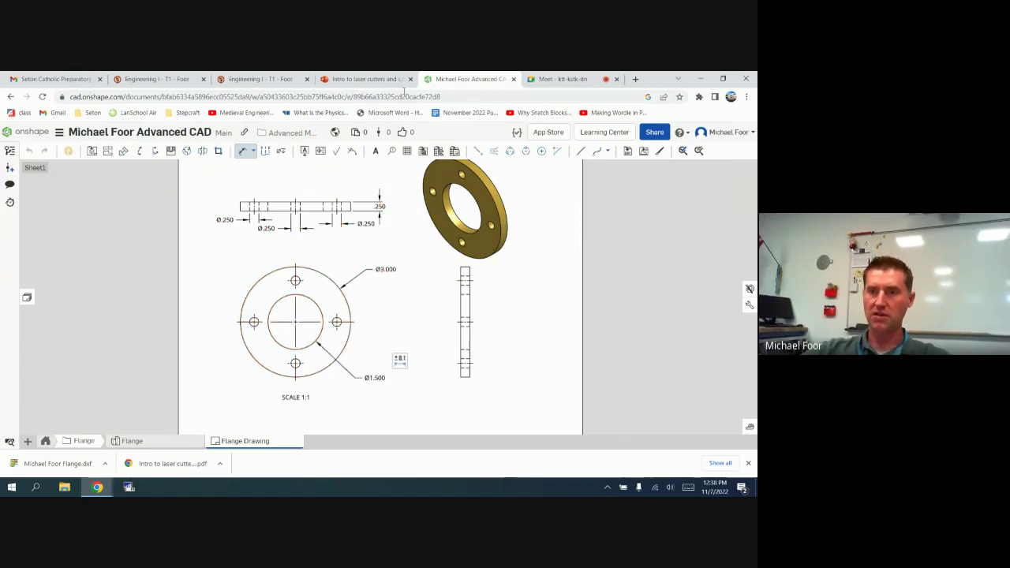
click(367, 79)
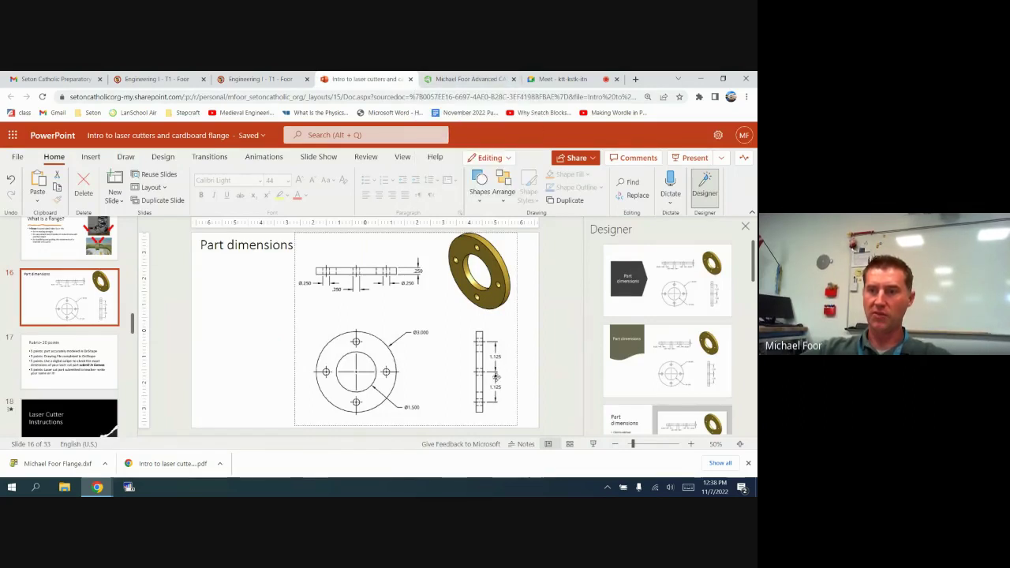
Add two 1.125 spacing dimensions between the side view's hole centerlines, then compare with the slide
click(462, 79)
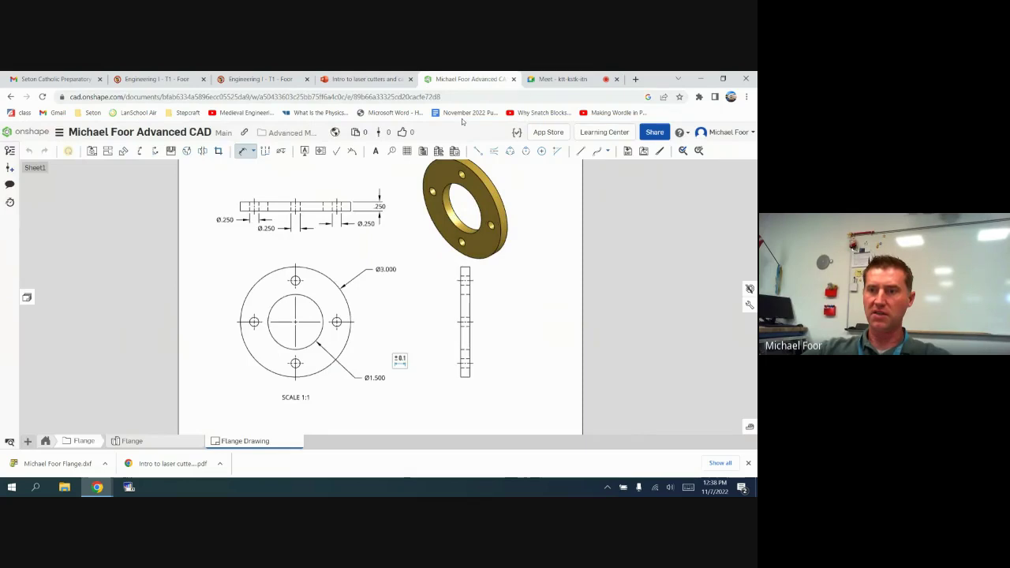
click(466, 280)
click(465, 321)
click(497, 300)
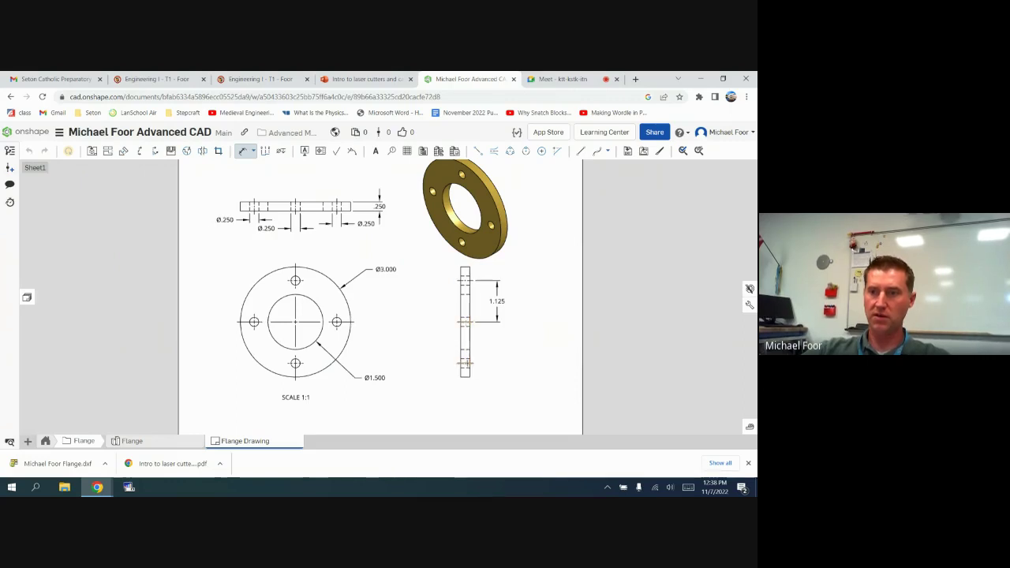
click(497, 348)
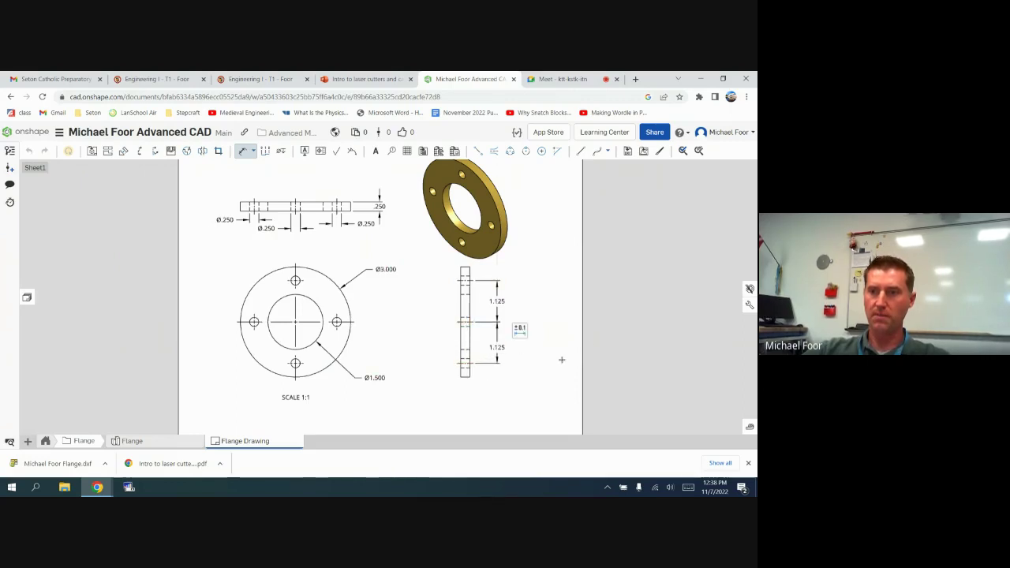
click(374, 83)
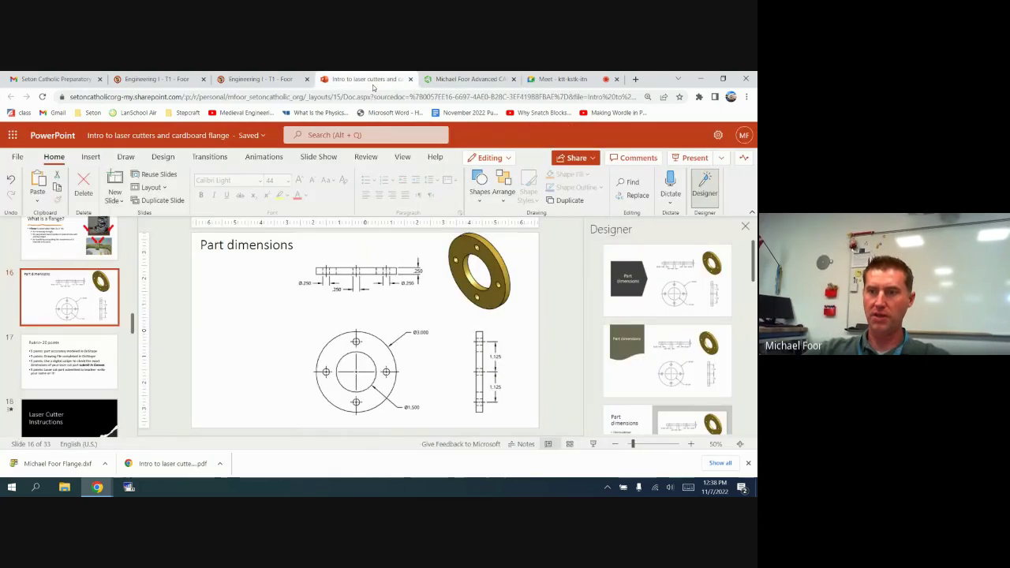
click(466, 79)
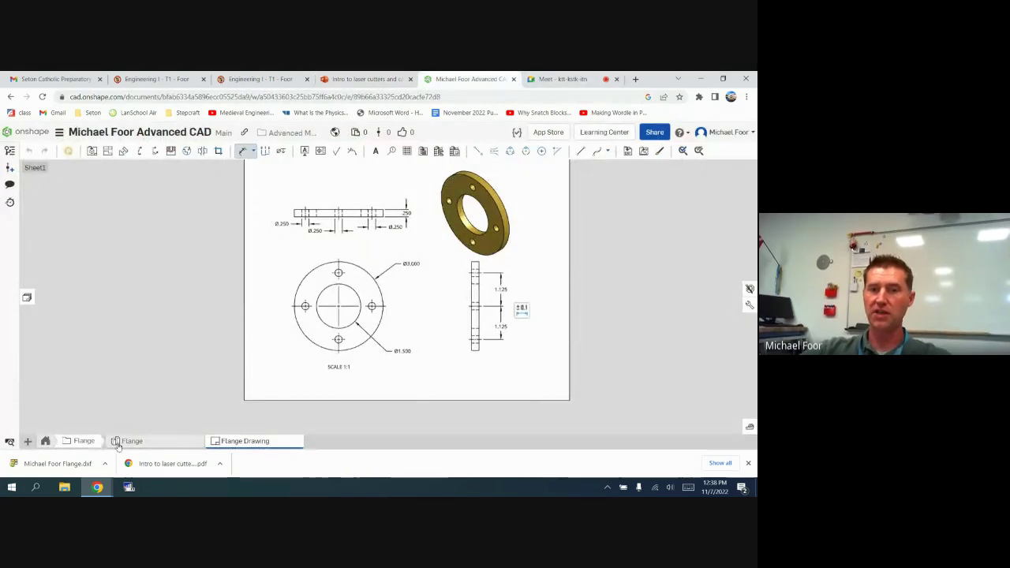
mouse_move(159, 443)
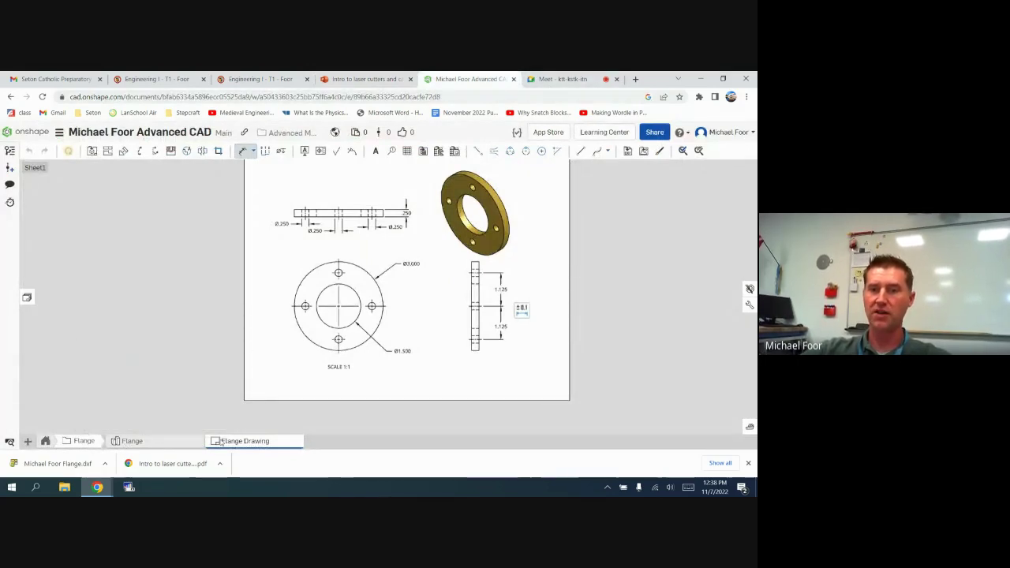